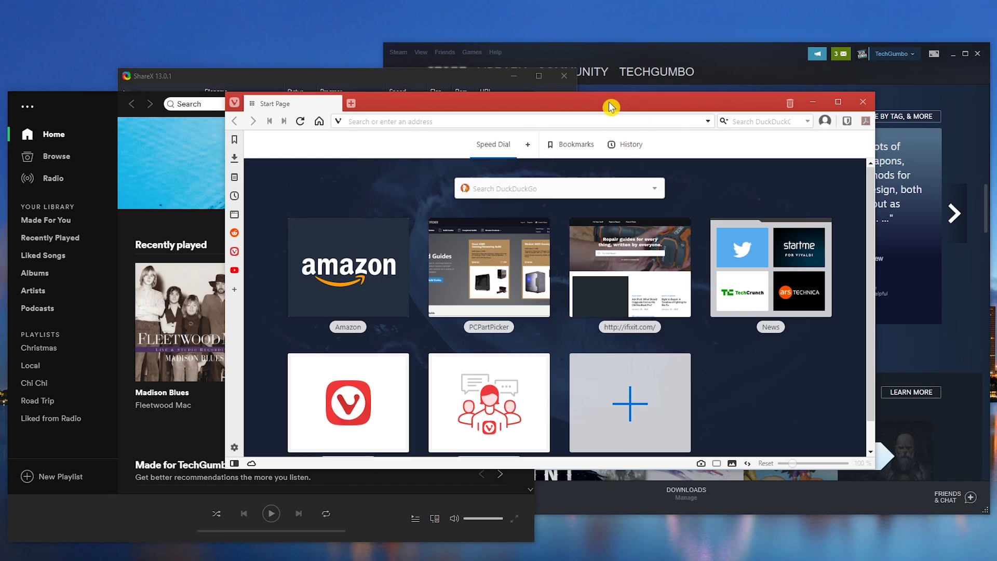
Step: Shake the Vivaldi window to minimise Spotify, ShareX and Steam, then shake again to restore them
{"action": "left_click_drag", "start_coordinate": [611, 107], "coordinate": [566, 95]}
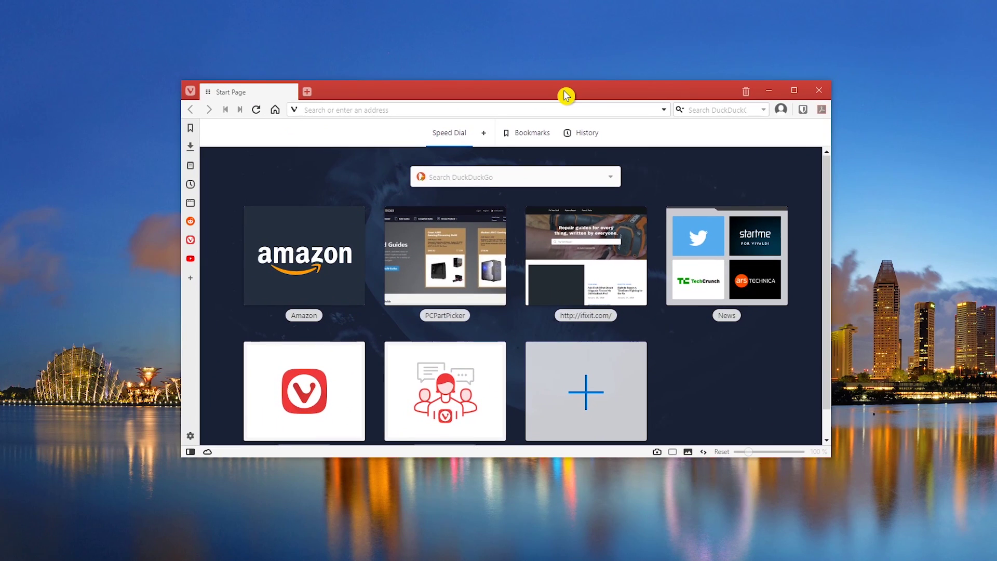
{"action": "mouse_move", "coordinate": [566, 95]}
{"action": "left_mouse_down"}
{"action": "mouse_move", "coordinate": [514, 99]}
{"action": "mouse_move", "coordinate": [568, 110]}
{"action": "left_mouse_up"}
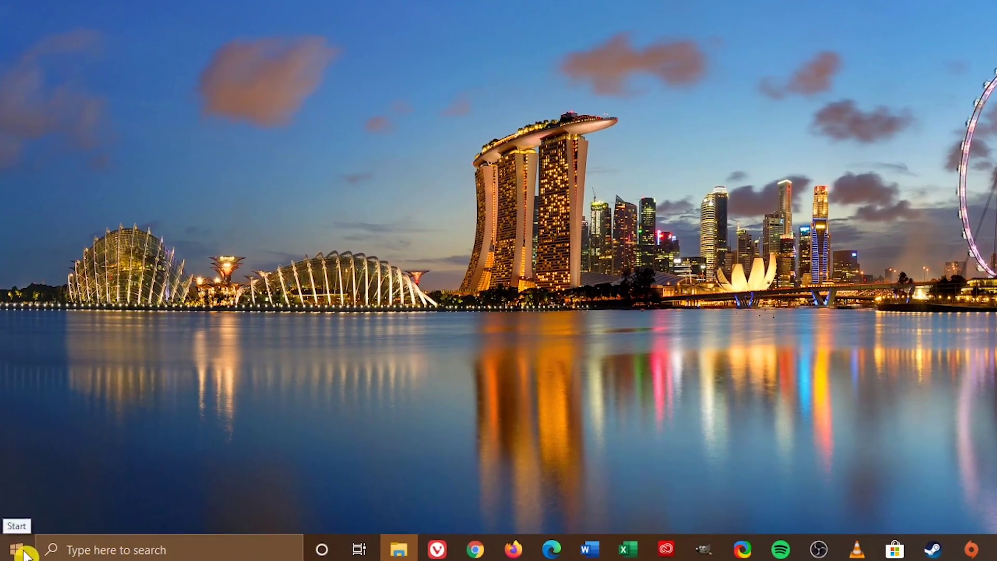
Step: Open and close the Start menu, then right-click Start for the Win+X power-user menu
{"action": "left_click", "coordinate": [23, 555]}
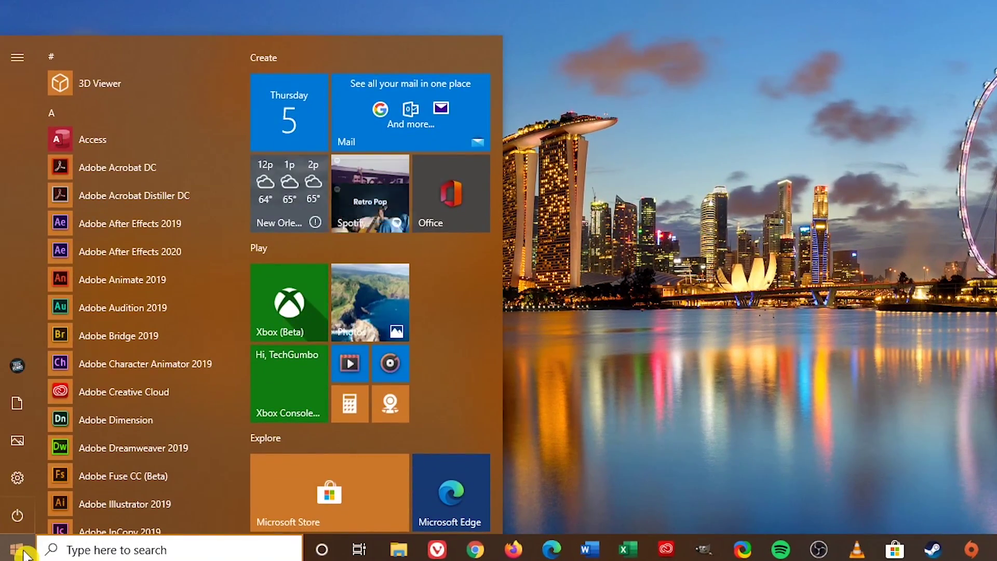
{"action": "left_click", "coordinate": [23, 555]}
{"action": "right_click", "coordinate": [24, 555]}
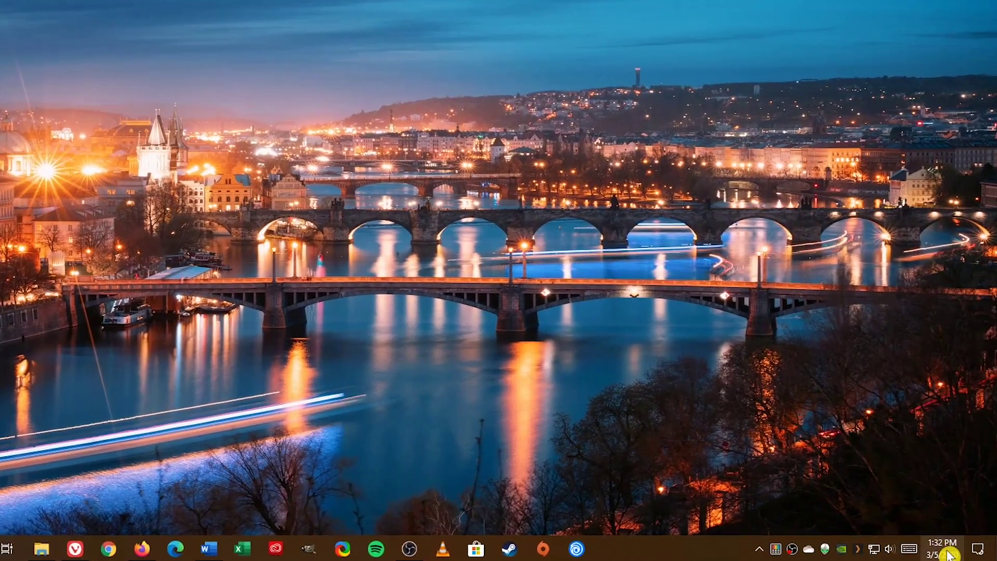
Step: From the taskbar calendar, start a new 'Br' breakfast event on March 31
{"action": "mouse_move", "coordinate": [958, 555]}
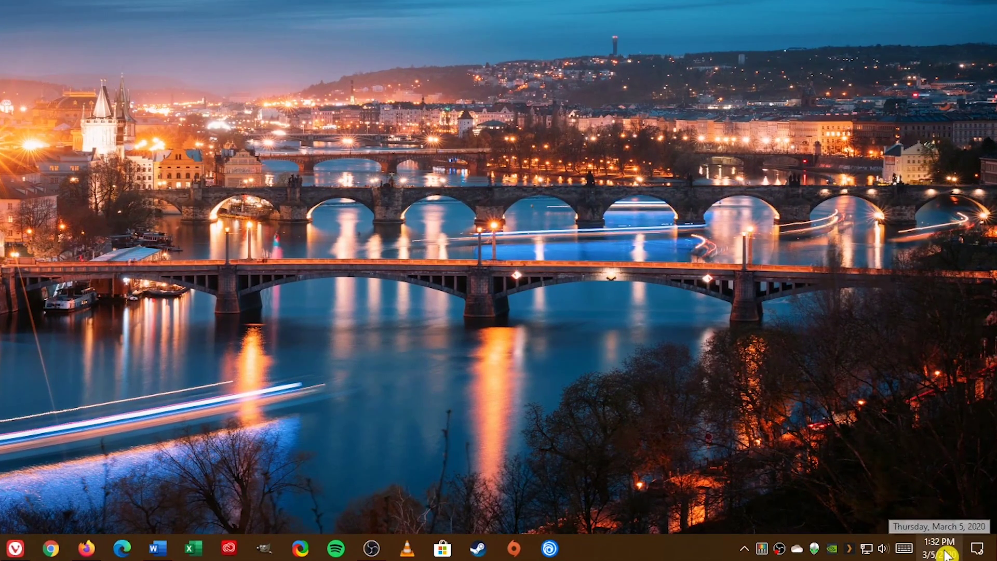
{"action": "left_click", "coordinate": [945, 553]}
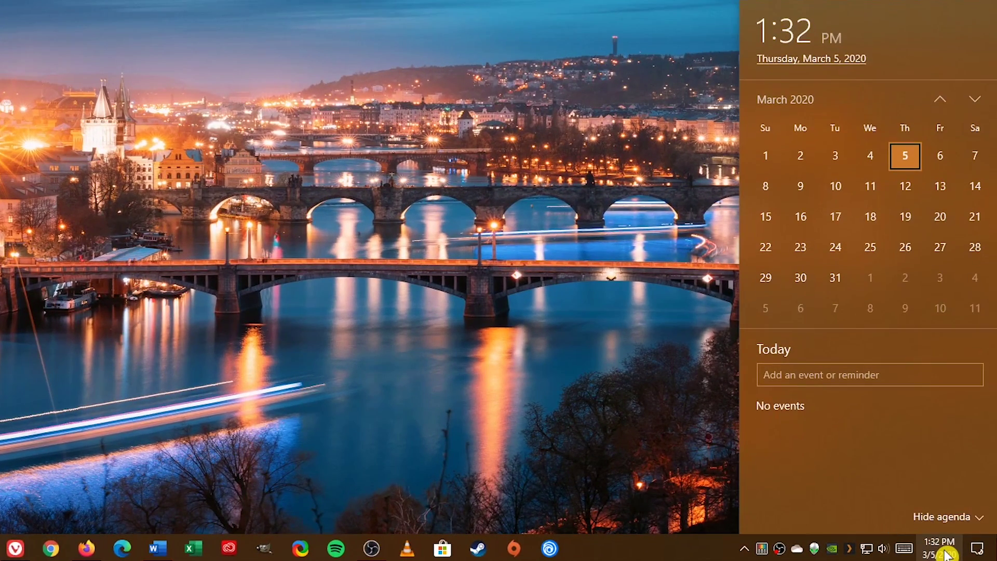
{"action": "left_click", "coordinate": [835, 284]}
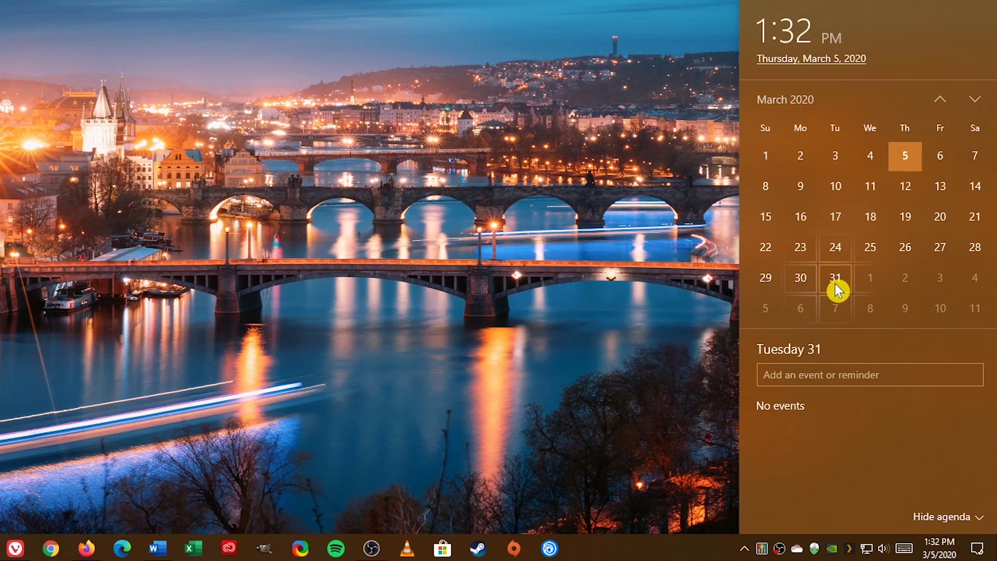
{"action": "left_click", "coordinate": [890, 374]}
{"action": "type", "text": "Breakfast with Harry Larry"}
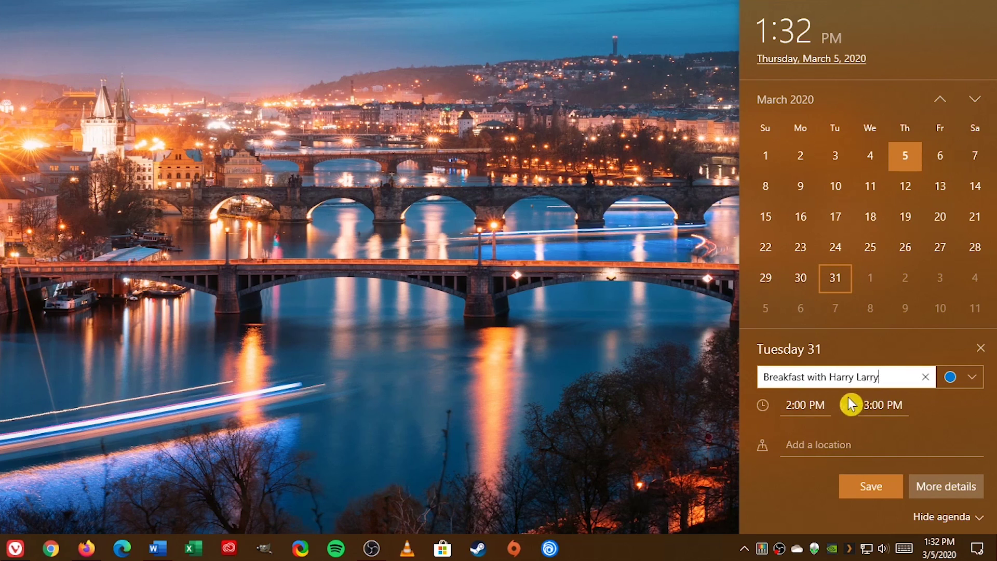
Step: Set the event to start at 7:00 AM at Kmart Cafeteria and save it
{"action": "left_click", "coordinate": [817, 404]}
{"action": "scroll", "coordinate": [790, 416], "scroll_direction": "down", "scroll_amount": 2}
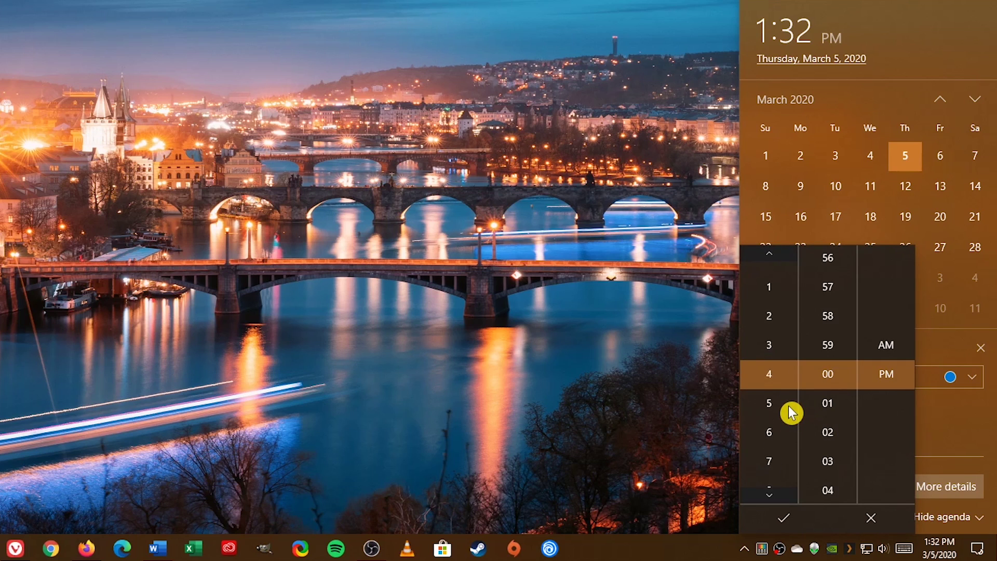
{"action": "scroll", "coordinate": [789, 413], "scroll_direction": "down", "scroll_amount": 1}
{"action": "left_click", "coordinate": [784, 433]}
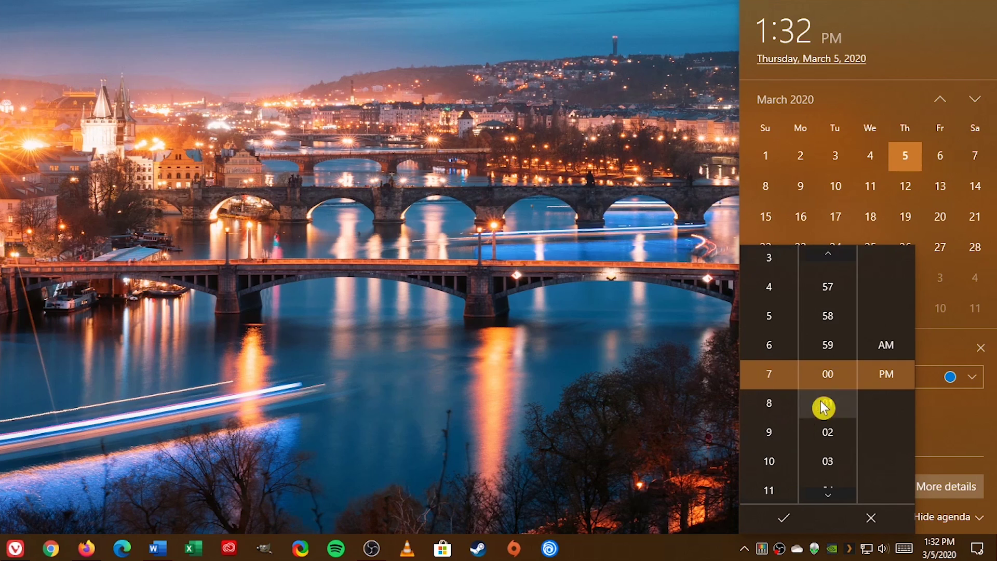
{"action": "left_click", "coordinate": [889, 353]}
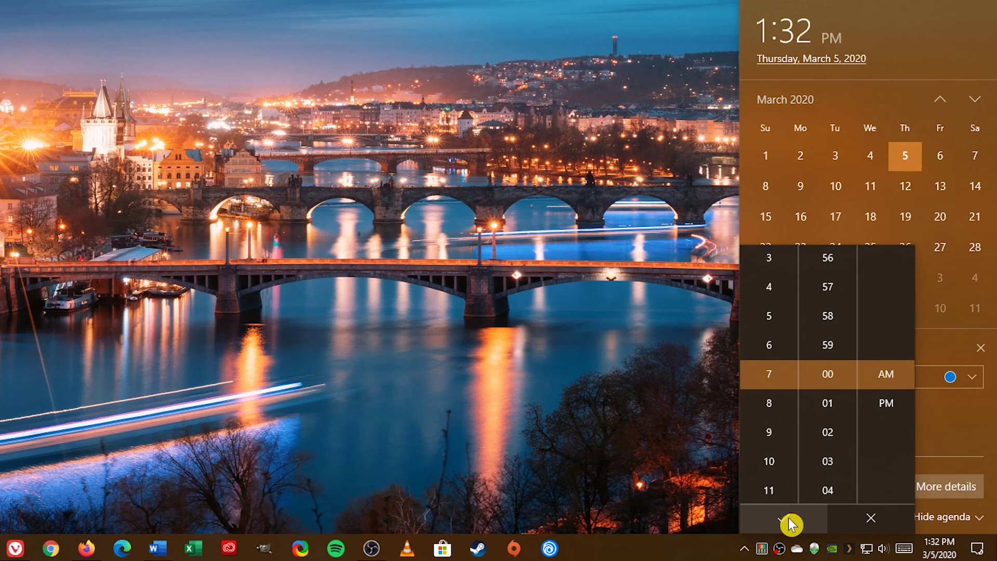
{"action": "left_click", "coordinate": [789, 521]}
{"action": "left_click", "coordinate": [886, 444]}
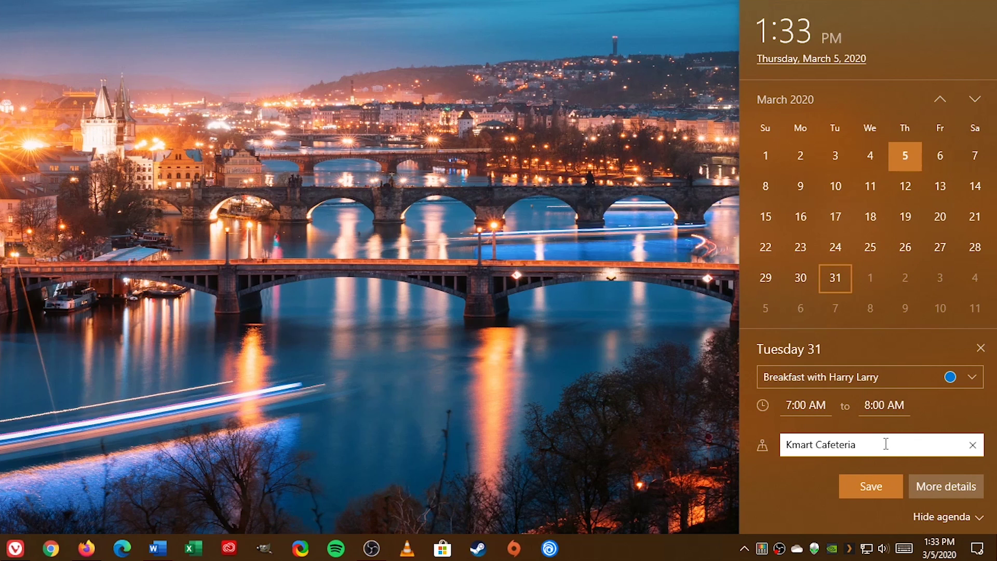
{"action": "type", "text": "Kmart Cafeteria"}
{"action": "left_click", "coordinate": [870, 486]}
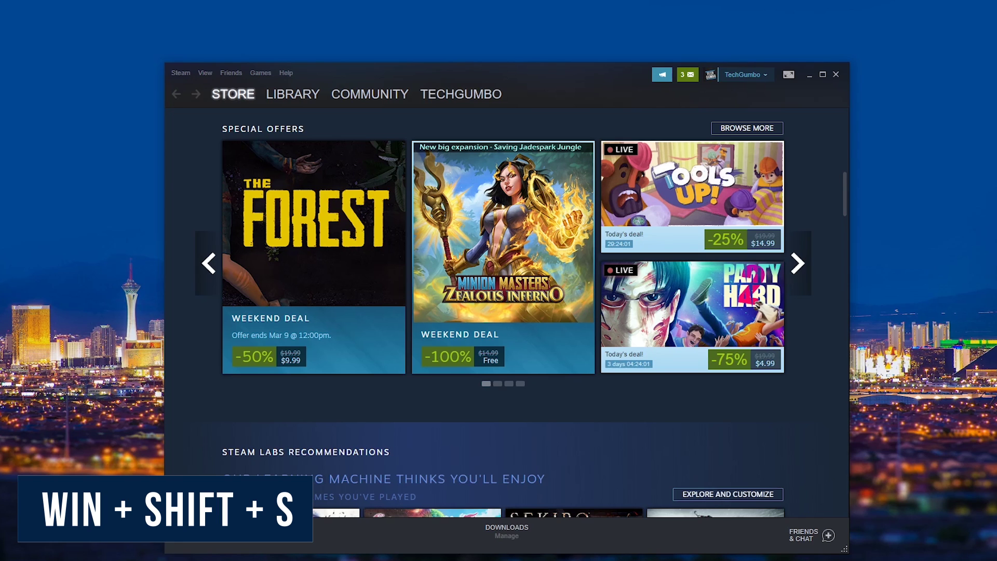
Step: Take a Win+Shift+S rectangular snip of the Steam Special Offers area
{"action": "key", "text": "super+shift+s"}
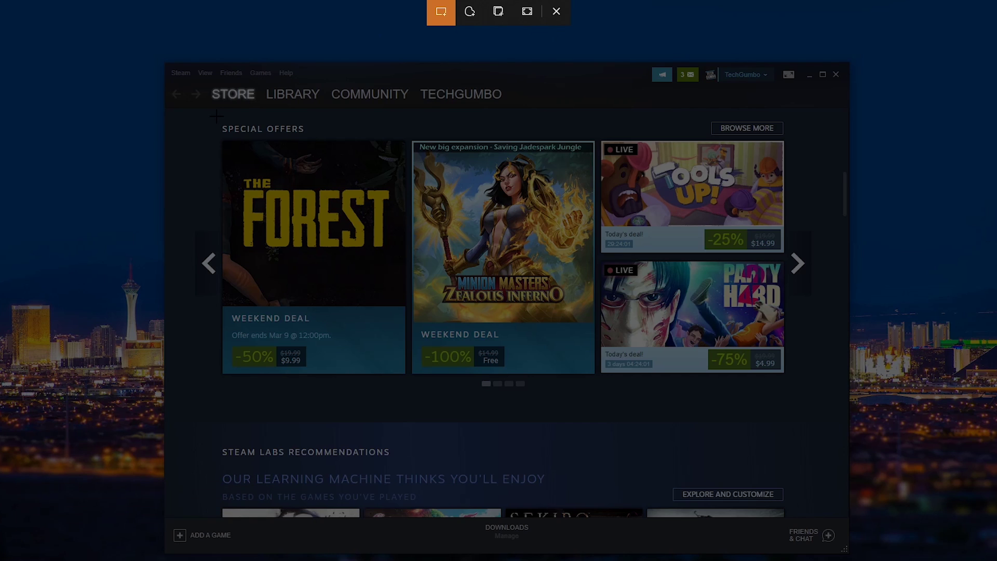
{"action": "mouse_move", "coordinate": [197, 127]}
{"action": "left_mouse_down"}
{"action": "mouse_move", "coordinate": [218, 395]}
{"action": "mouse_move", "coordinate": [813, 390]}
{"action": "left_mouse_up"}
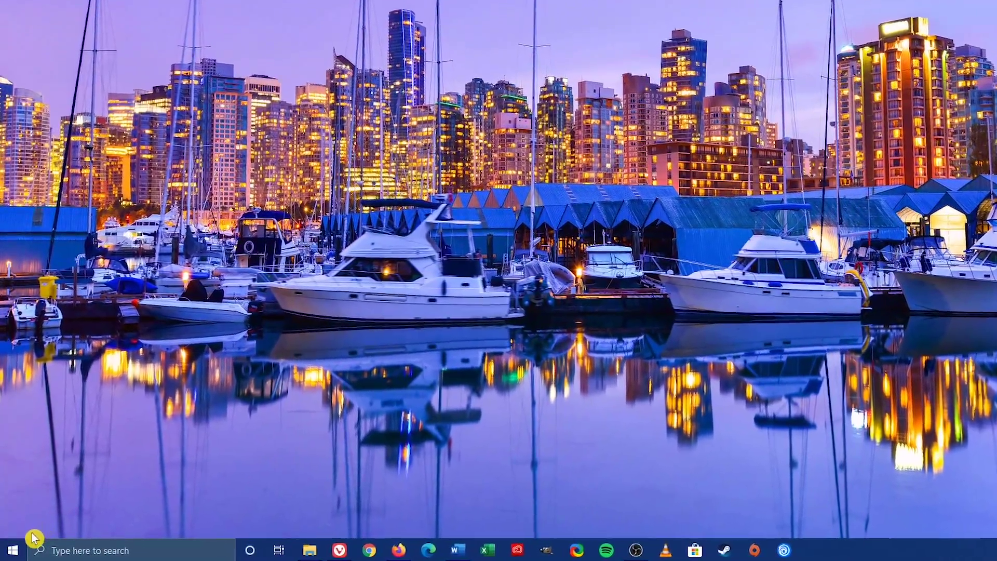
Step: Go to Settings > Privacy > Background apps
{"action": "left_click", "coordinate": [15, 550]}
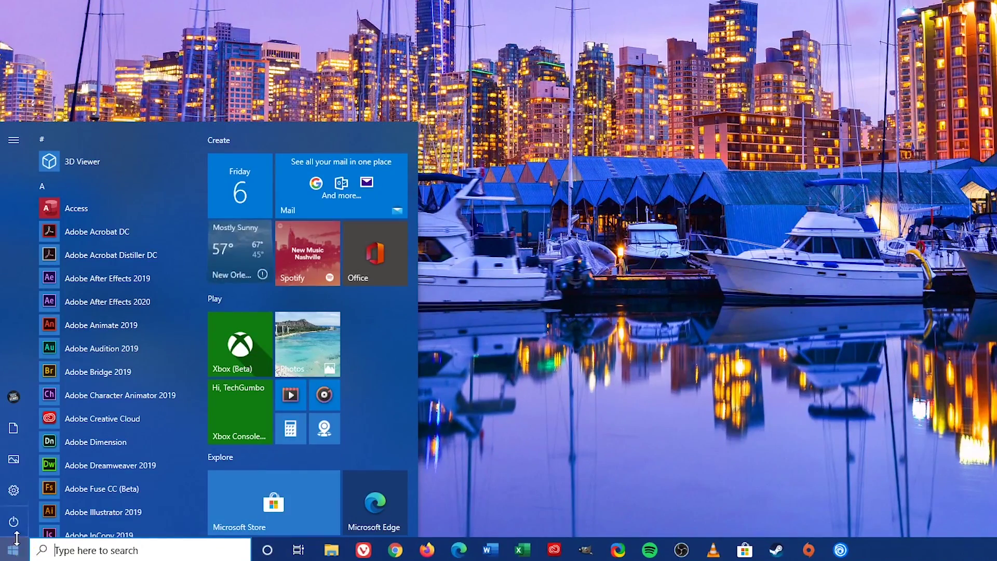
{"action": "left_click", "coordinate": [25, 500]}
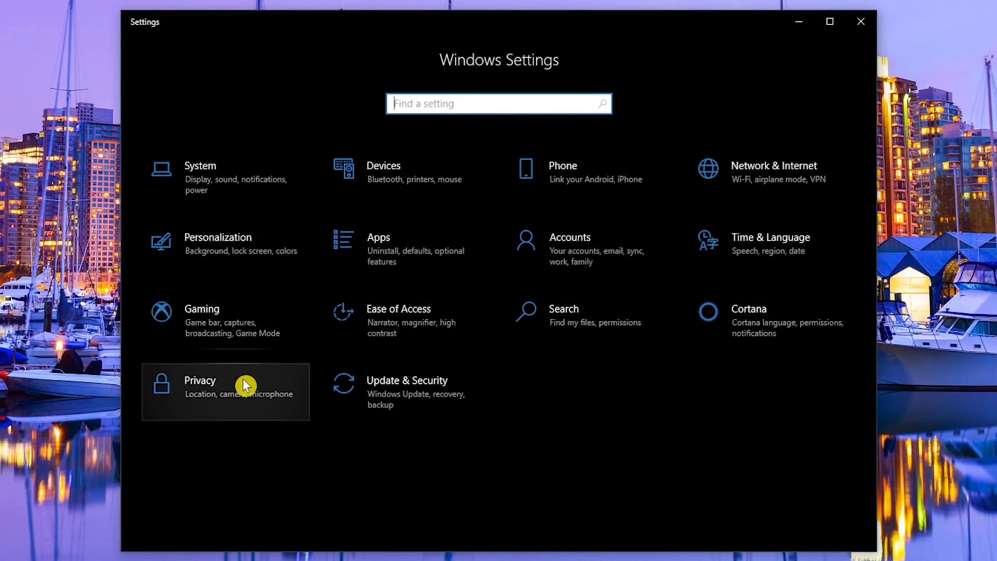
{"action": "left_click", "coordinate": [246, 385]}
{"action": "scroll", "coordinate": [246, 385], "scroll_direction": "down", "scroll_amount": 3}
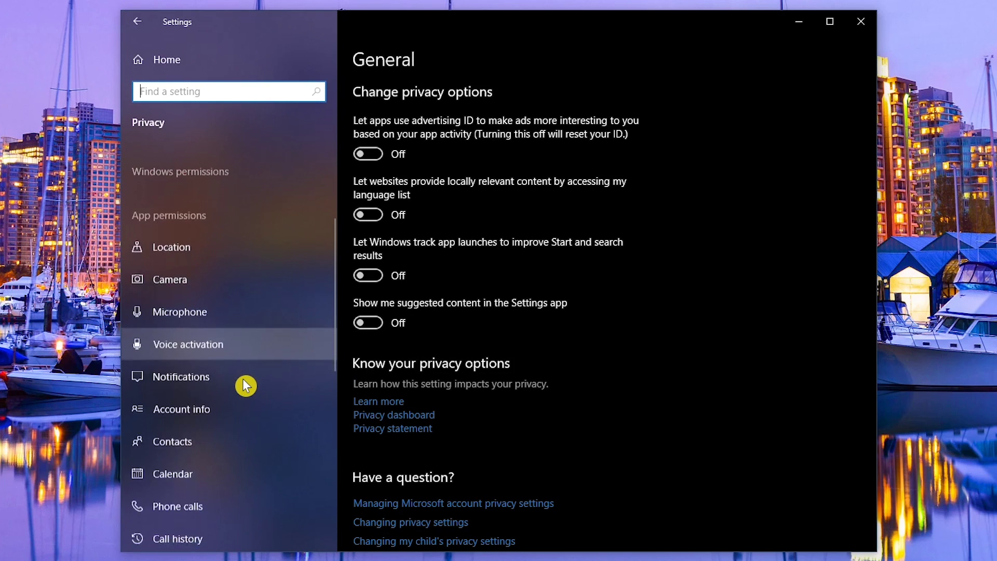
{"action": "scroll", "coordinate": [245, 385], "scroll_direction": "down", "scroll_amount": 6}
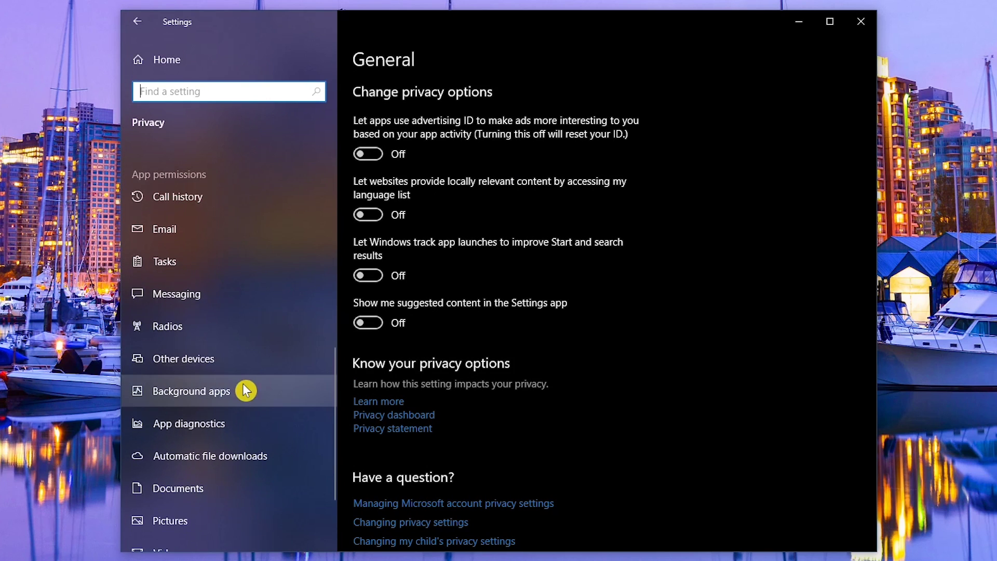
{"action": "left_click", "coordinate": [246, 392]}
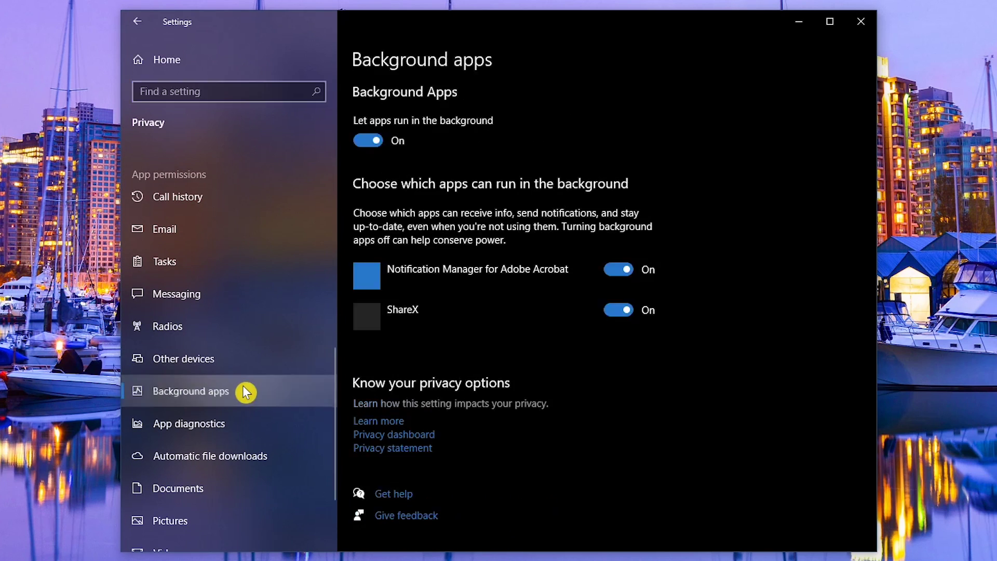
Step: Toggle 'Let apps run in the background' off and on again, then switch Calculator off
{"action": "left_click", "coordinate": [372, 144]}
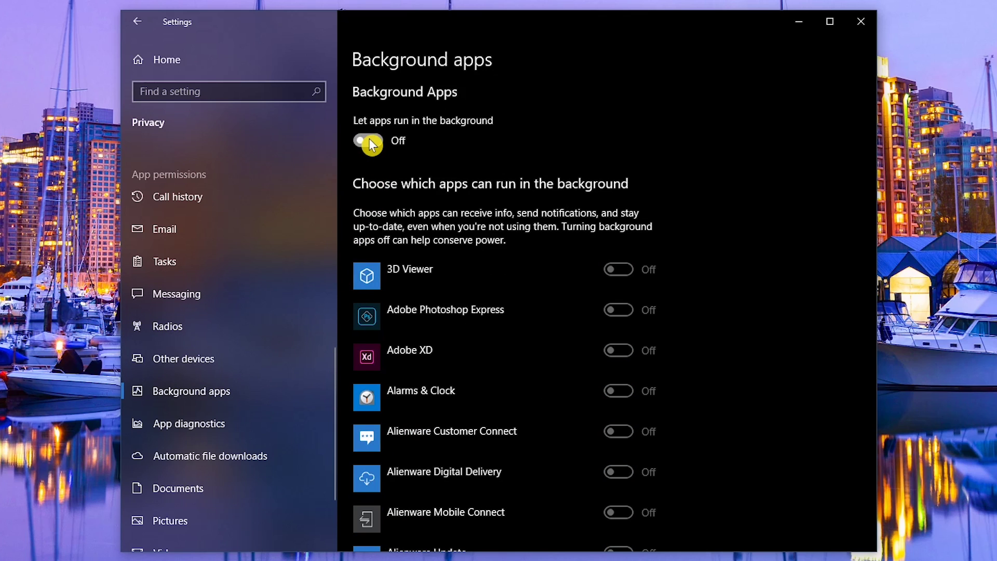
{"action": "left_click", "coordinate": [372, 144]}
{"action": "scroll", "coordinate": [371, 145], "scroll_direction": "down", "scroll_amount": 5}
{"action": "scroll", "coordinate": [371, 148], "scroll_direction": "down", "scroll_amount": 2}
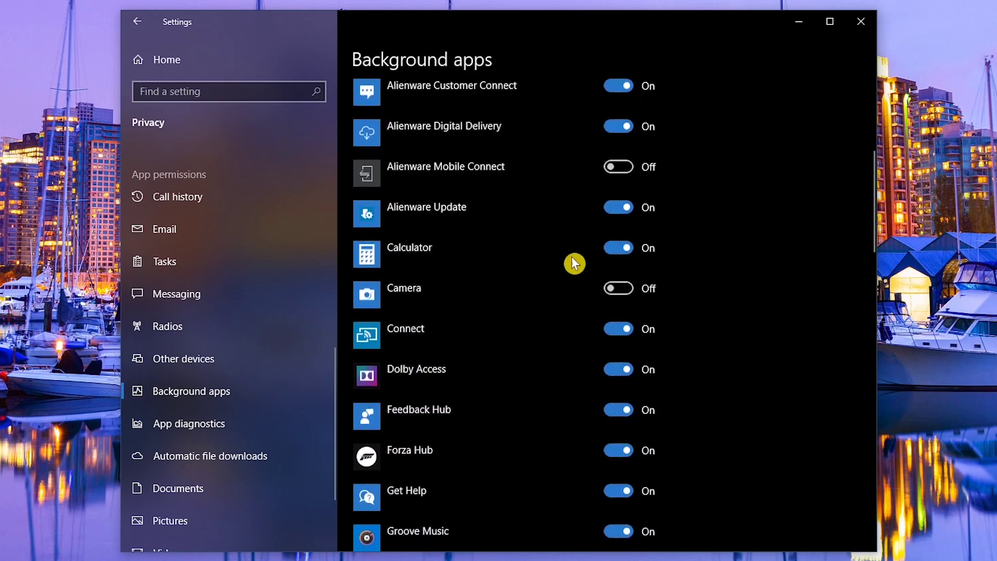
{"action": "left_click", "coordinate": [623, 260]}
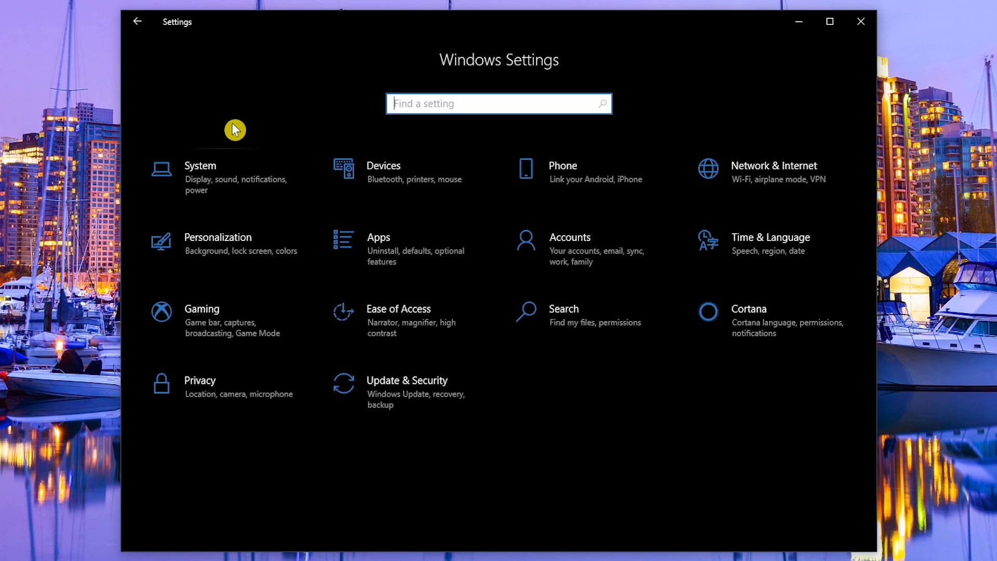
Step: In System > Focus assist, keep Priority only and enable the 11:00 PM–7:00 AM rule
{"action": "left_click", "coordinate": [254, 169]}
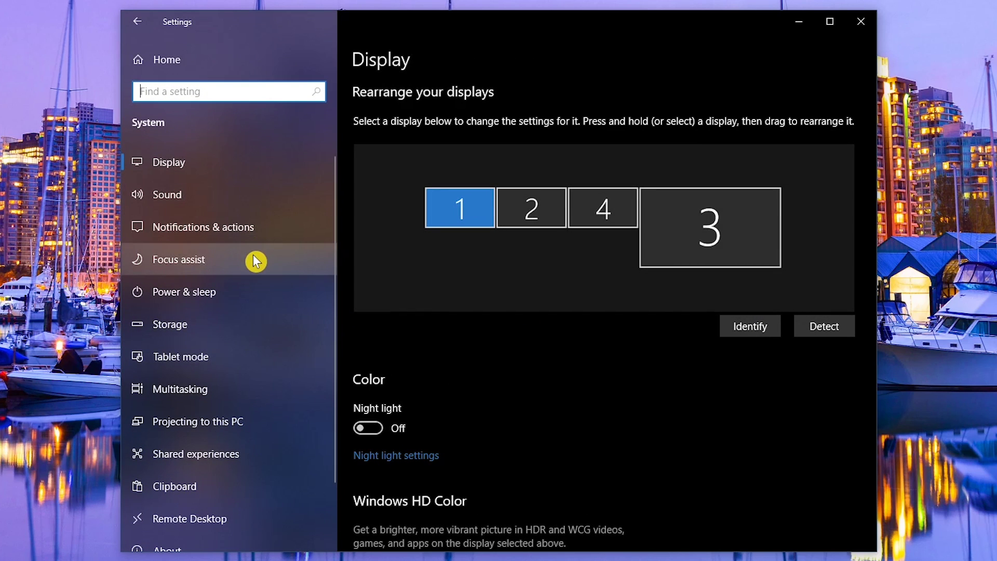
{"action": "left_click", "coordinate": [254, 255]}
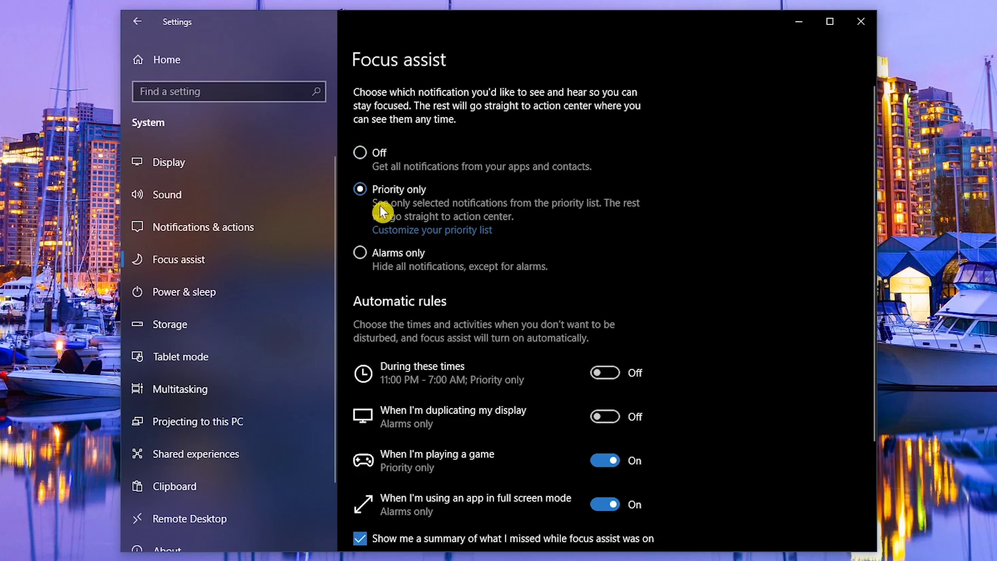
{"action": "left_click", "coordinate": [444, 253]}
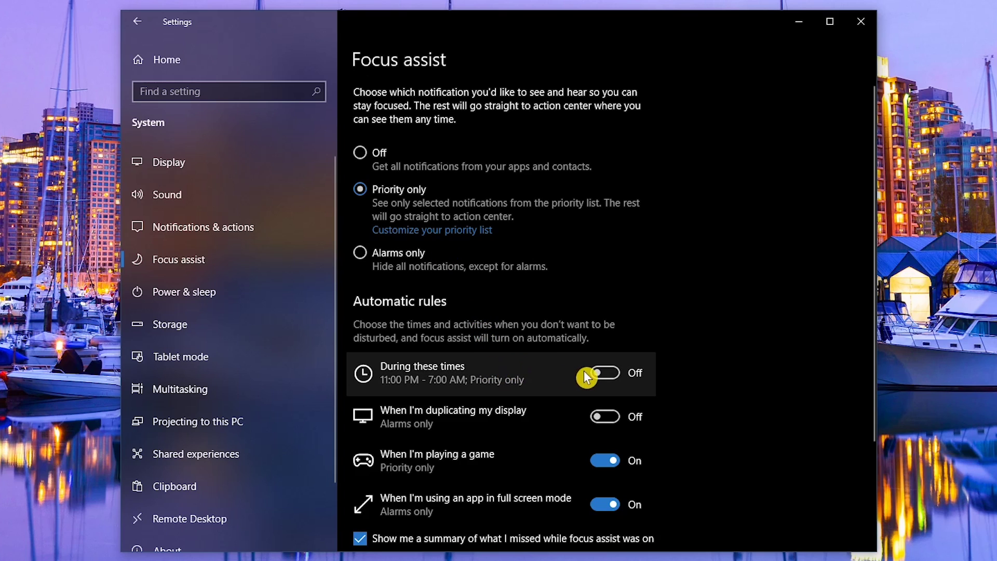
{"action": "left_click", "coordinate": [613, 375]}
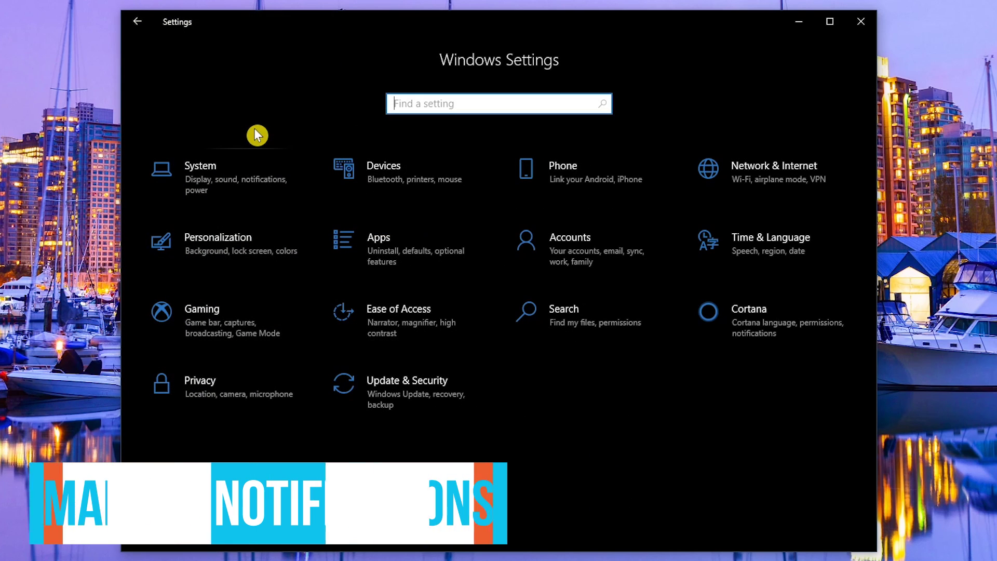
Step: Reach Notifications & actions via System settings, then again via Action Center's Manage notifications
{"action": "left_click", "coordinate": [261, 166]}
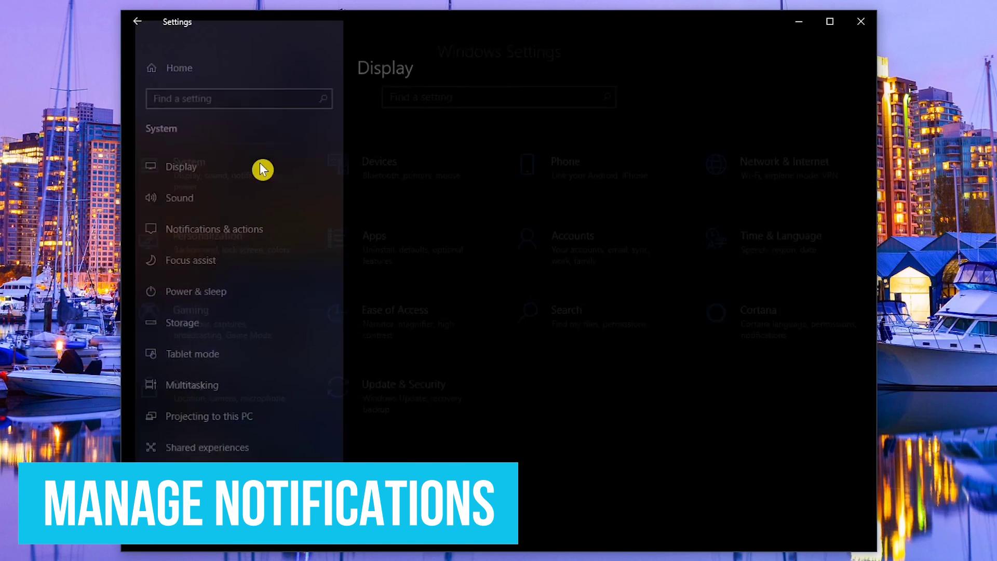
{"action": "left_click", "coordinate": [258, 229]}
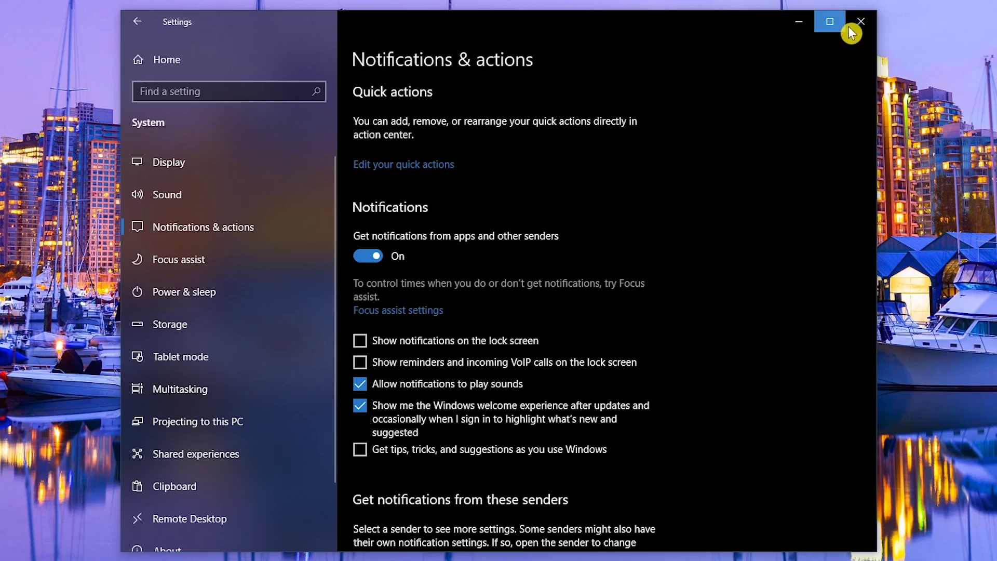
{"action": "left_click", "coordinate": [864, 25]}
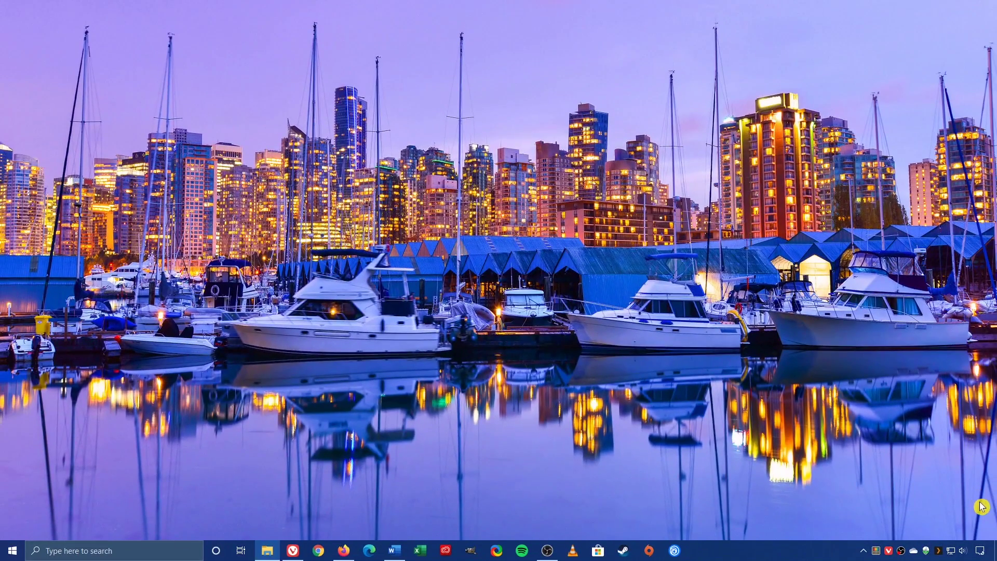
{"action": "left_click", "coordinate": [987, 554]}
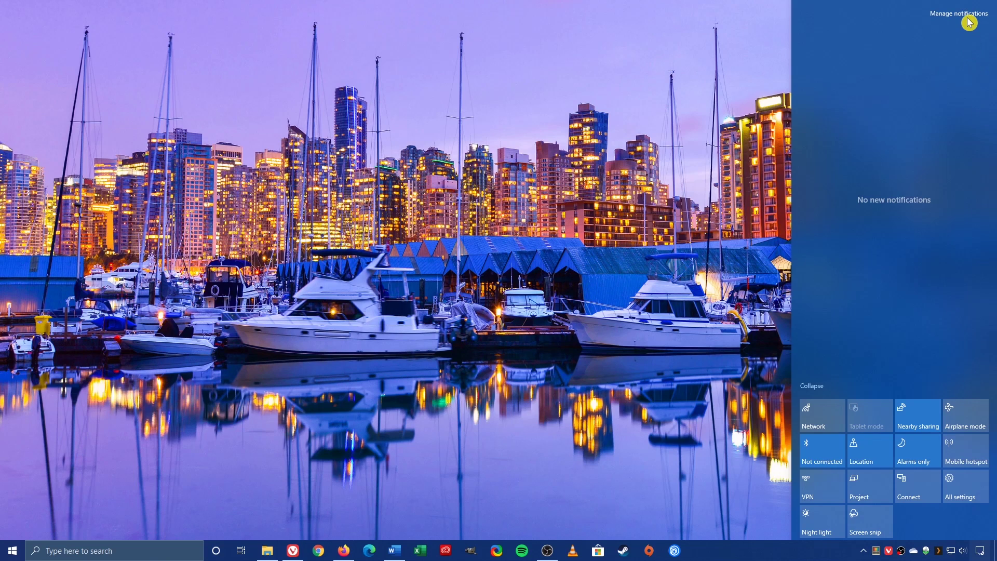
{"action": "left_click", "coordinate": [969, 23]}
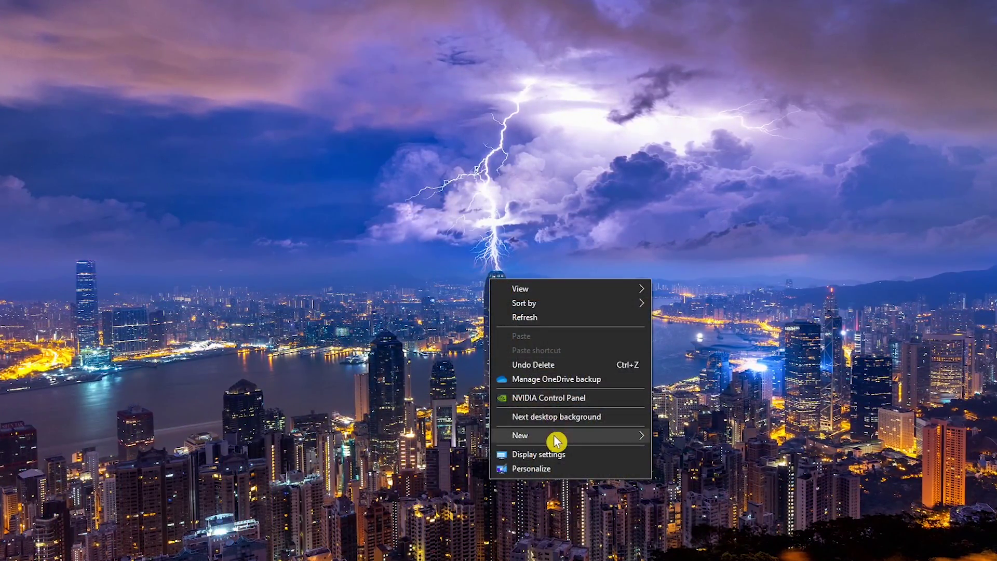
Step: Create a desktop shortcut targeting %windir%\System32\SlideToShutDown.exe and continue to naming it
{"action": "mouse_move", "coordinate": [556, 436]}
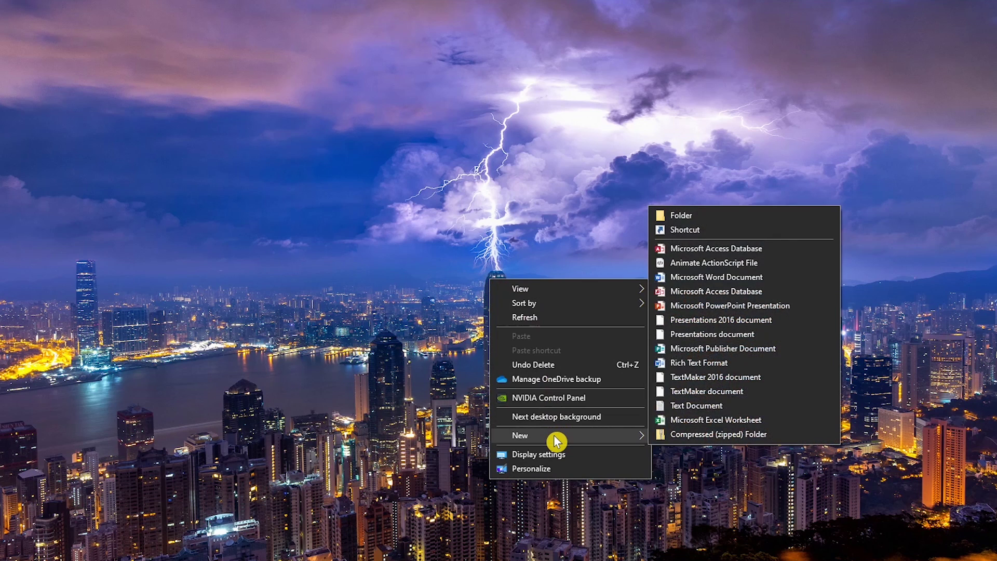
{"action": "left_click", "coordinate": [715, 236]}
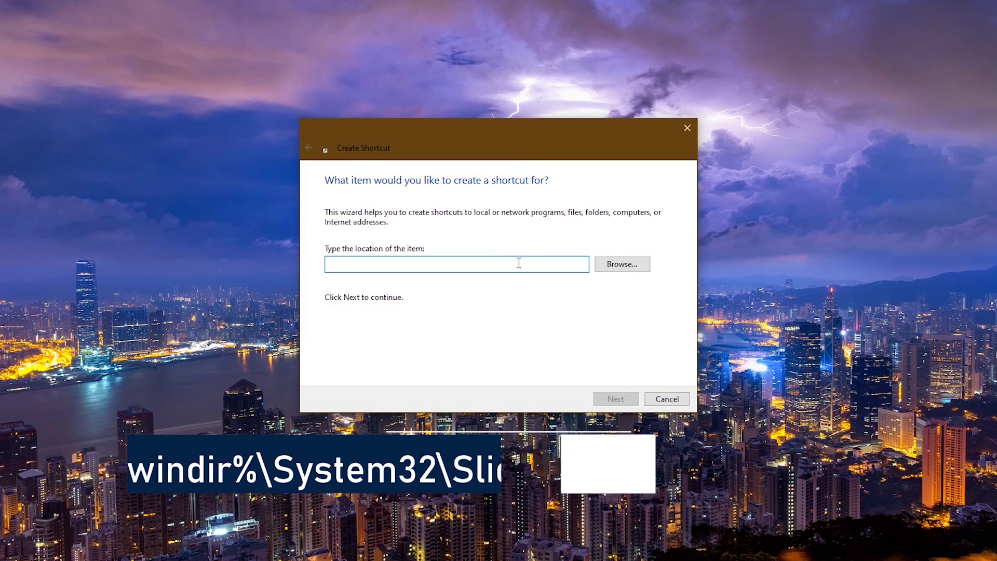
{"action": "type", "text": "%windir%\\System32\\SlideToShutDown.exe"}
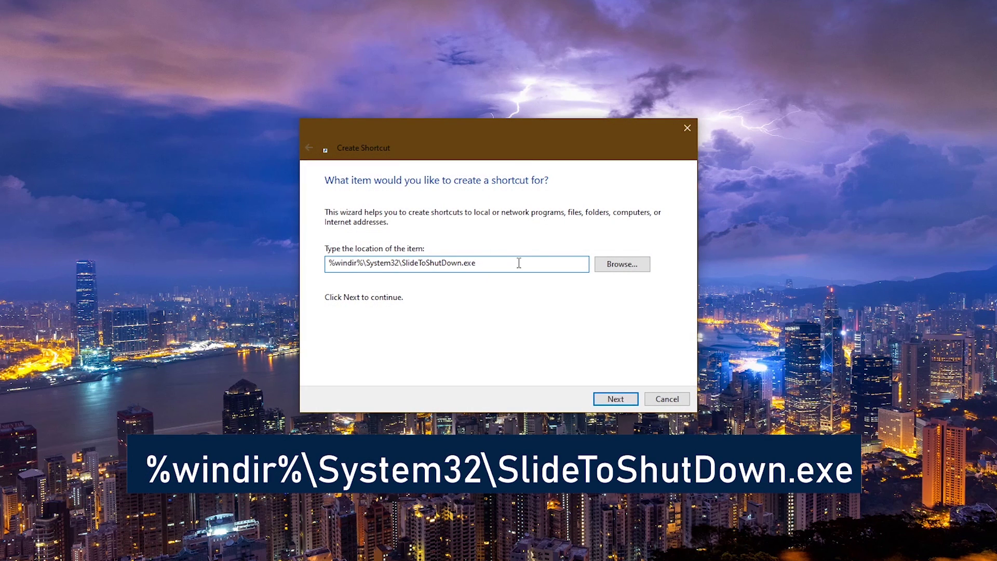
{"action": "left_click", "coordinate": [616, 399]}
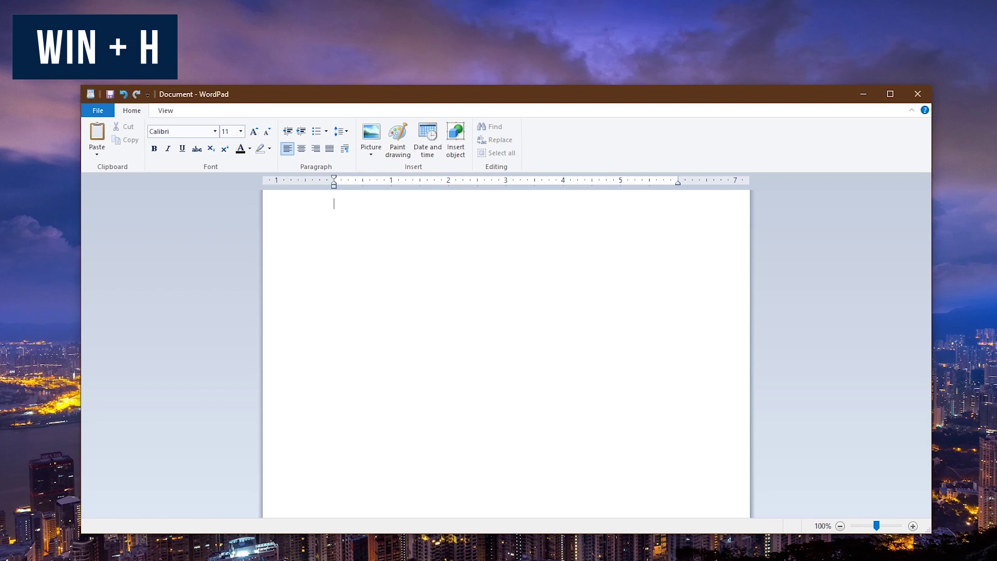
Step: Start Win+H voice typing and dictate the resting-your-fingers sentence into WordPad
{"action": "key", "text": "super+h"}
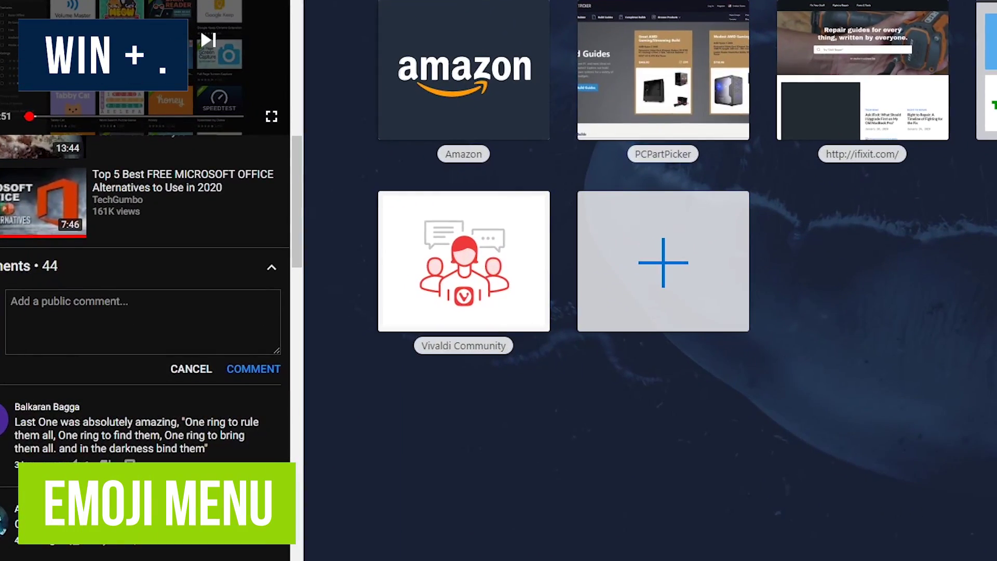
Step: Open the emoji panel with Win+. and browse its Kaomoji and Symbols collections
{"action": "key", "text": "super+period"}
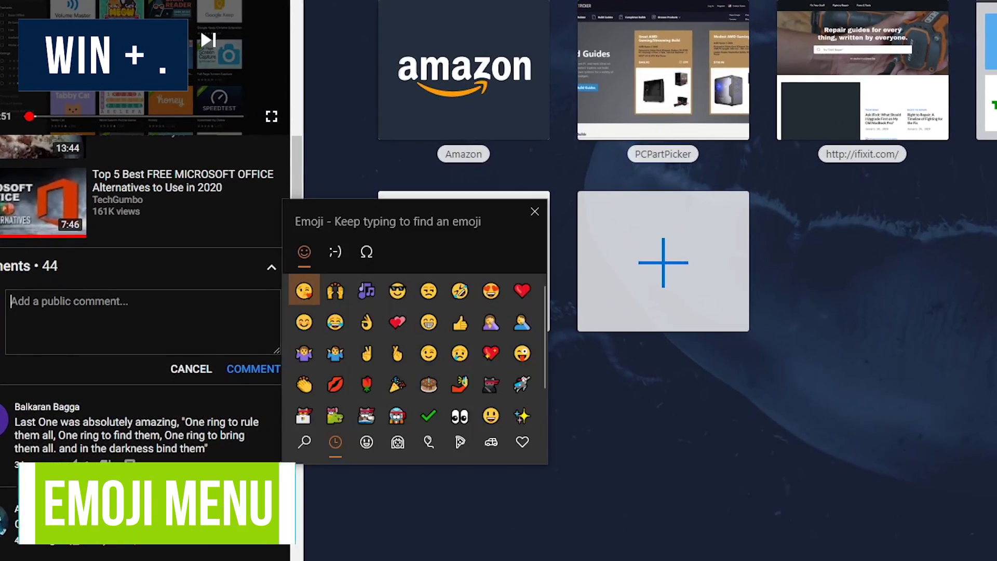
{"action": "left_click", "coordinate": [332, 262]}
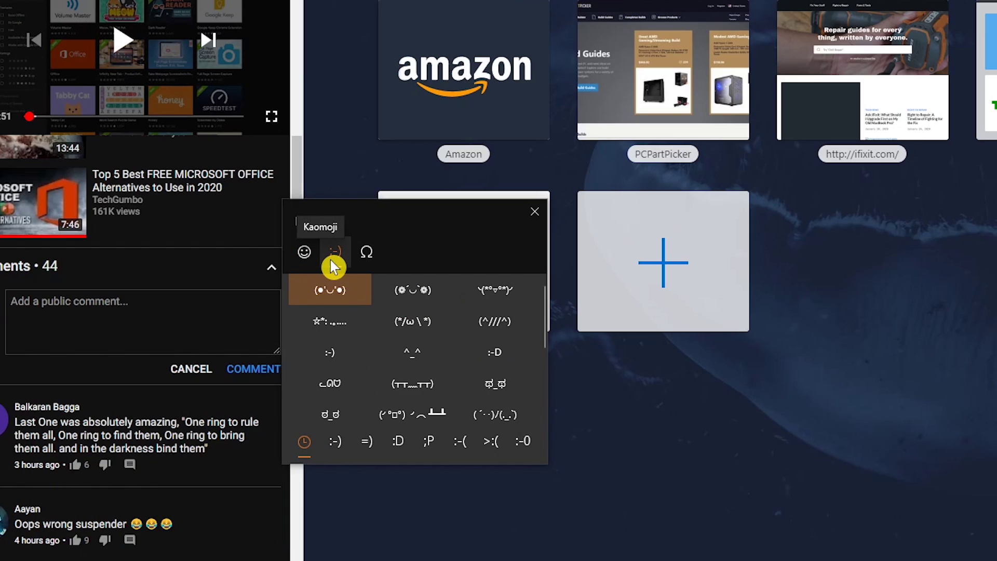
{"action": "left_click", "coordinate": [370, 258]}
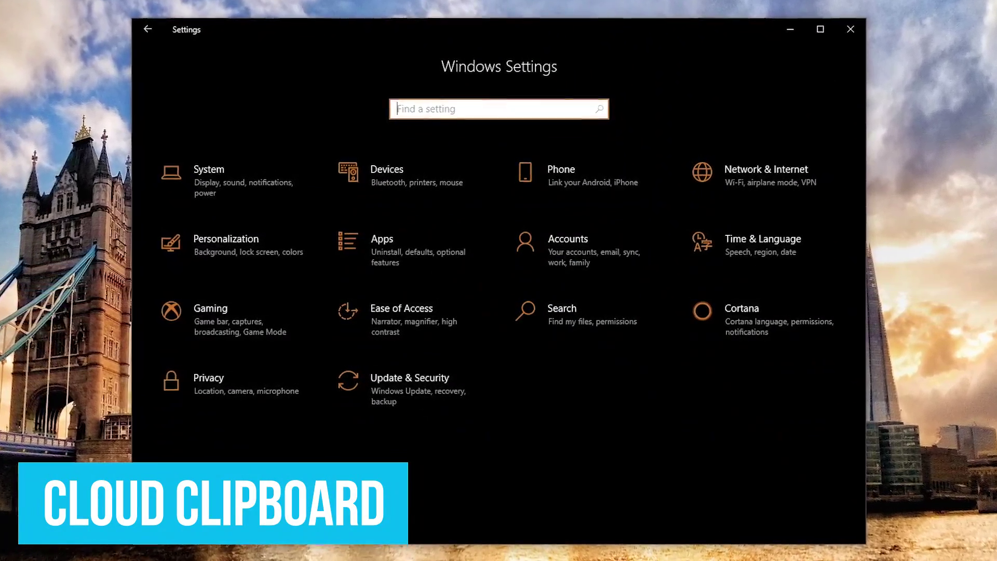
Step: Open System > Clipboard, where history and sync are On, and show clipboard history with Win+V
{"action": "left_click", "coordinate": [270, 173]}
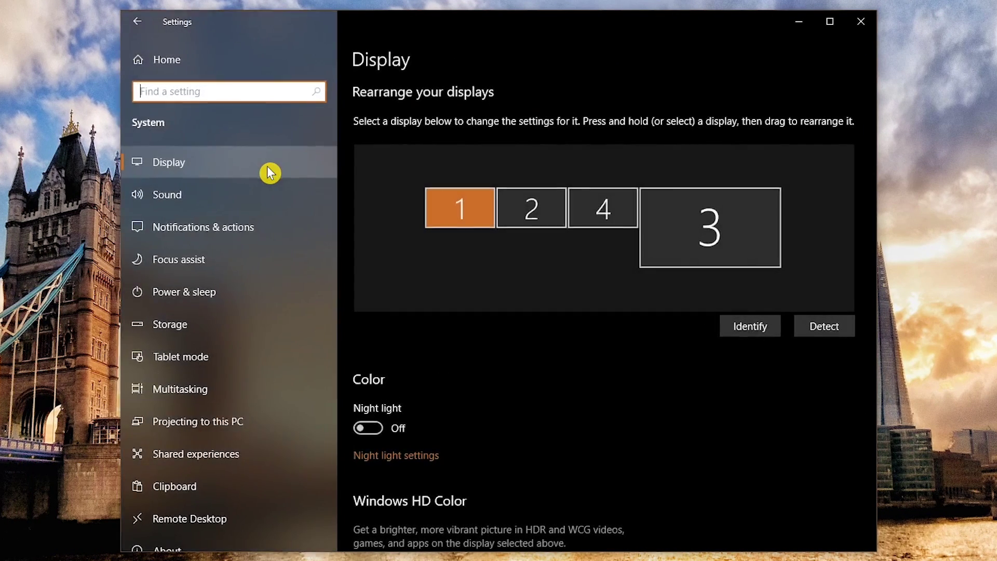
{"action": "left_click", "coordinate": [251, 491]}
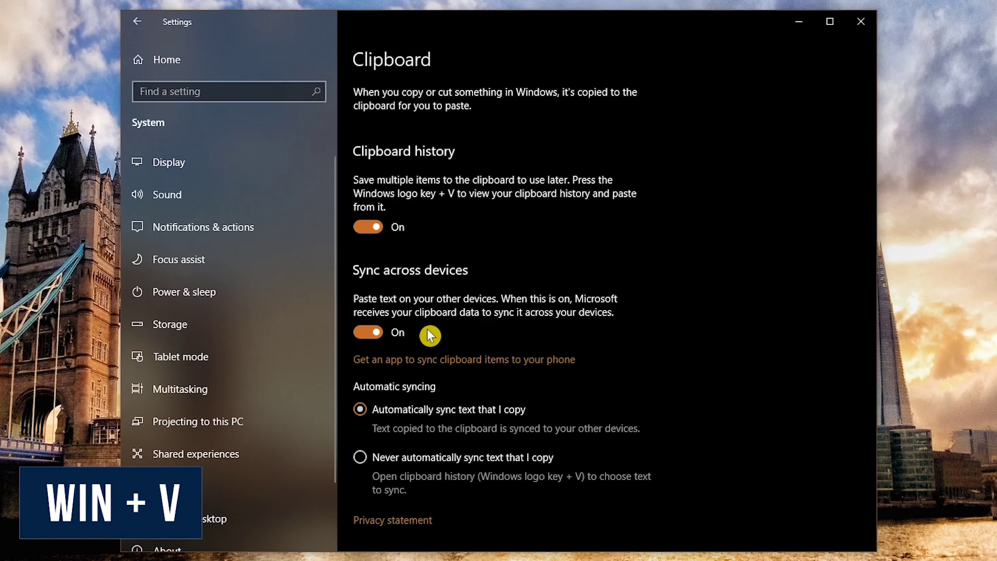
{"action": "key", "text": "super+v"}
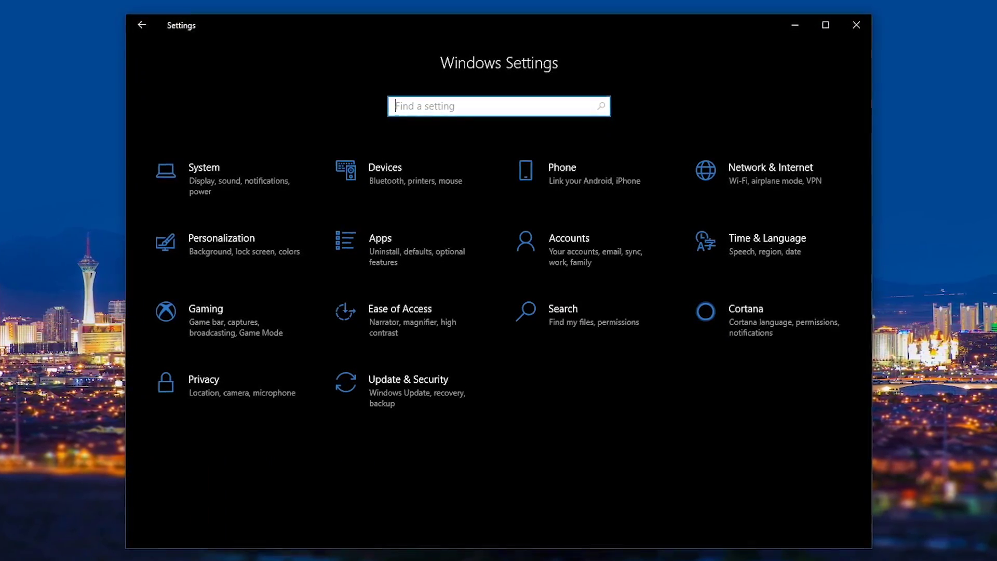
Step: Open System > Shared experiences, then view nearby devices in the valley photo's Photos share panel
{"action": "left_click", "coordinate": [254, 165]}
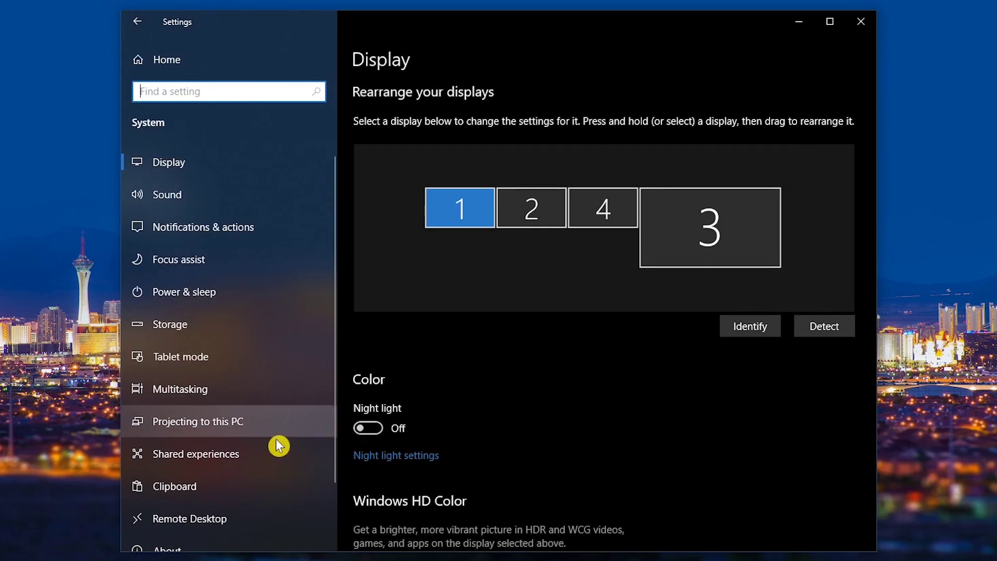
{"action": "left_click", "coordinate": [278, 457]}
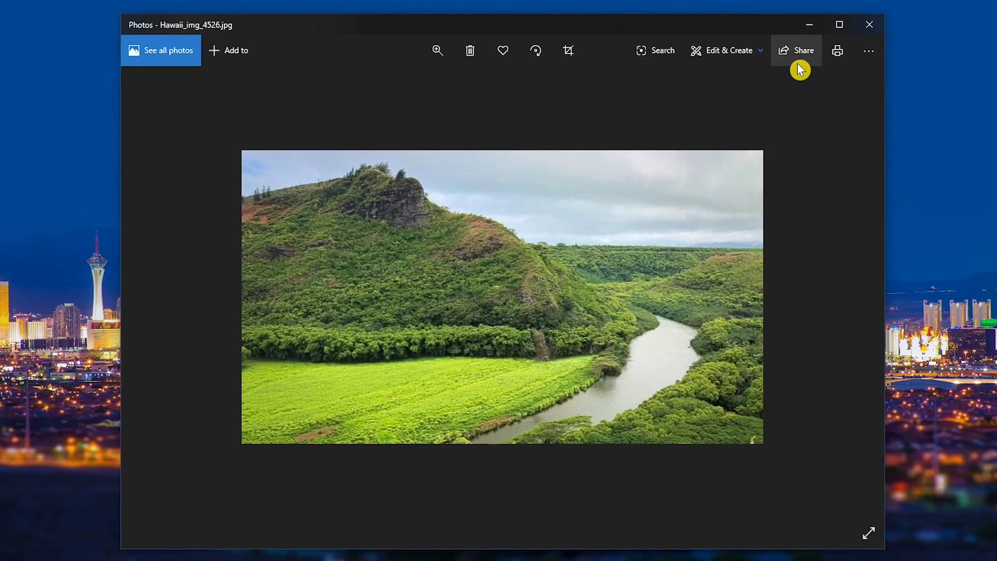
{"action": "left_click", "coordinate": [797, 62]}
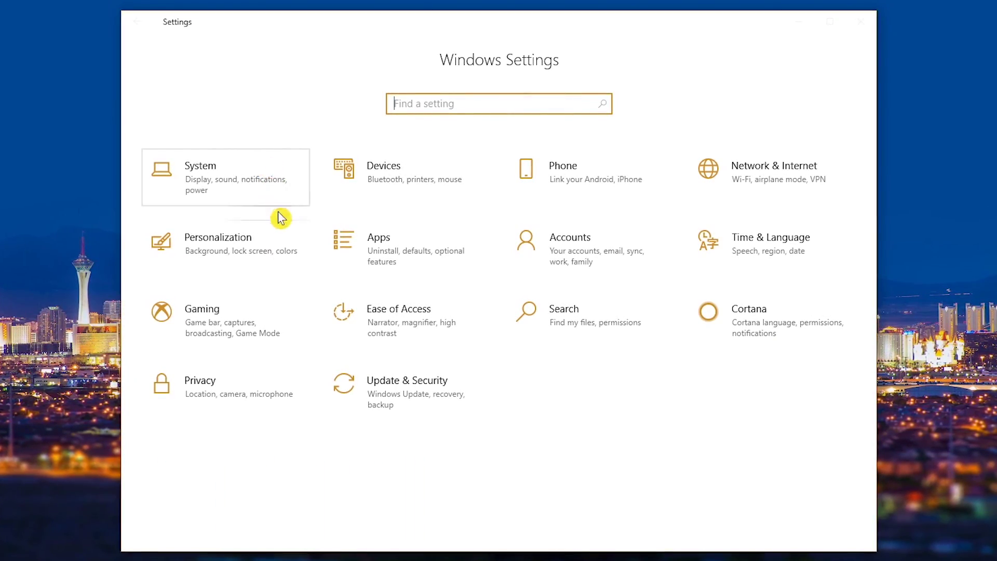
Step: In Personalization > Colors, set the colour mode to Custom, then change it to Dark
{"action": "left_click", "coordinate": [281, 239]}
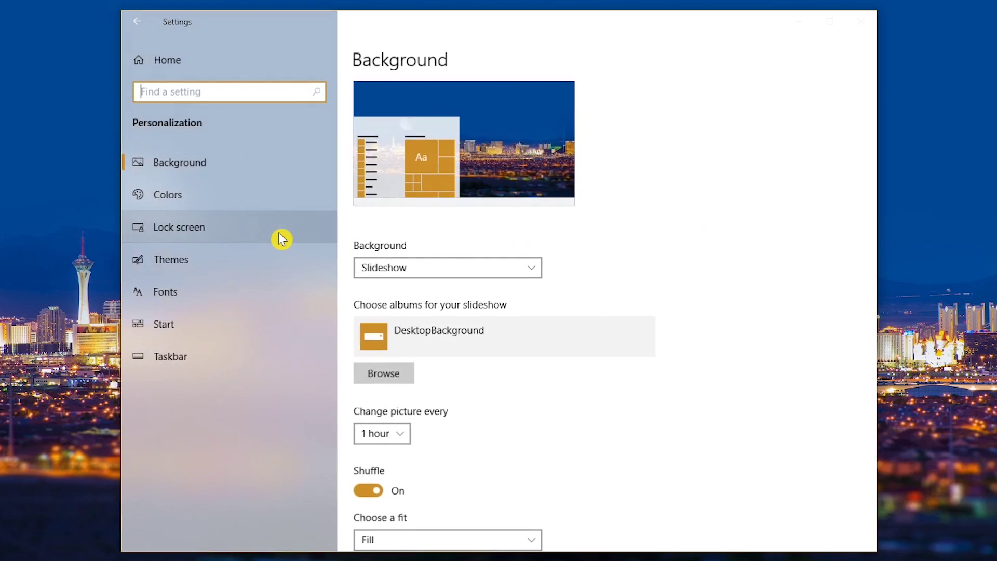
{"action": "left_click", "coordinate": [262, 205]}
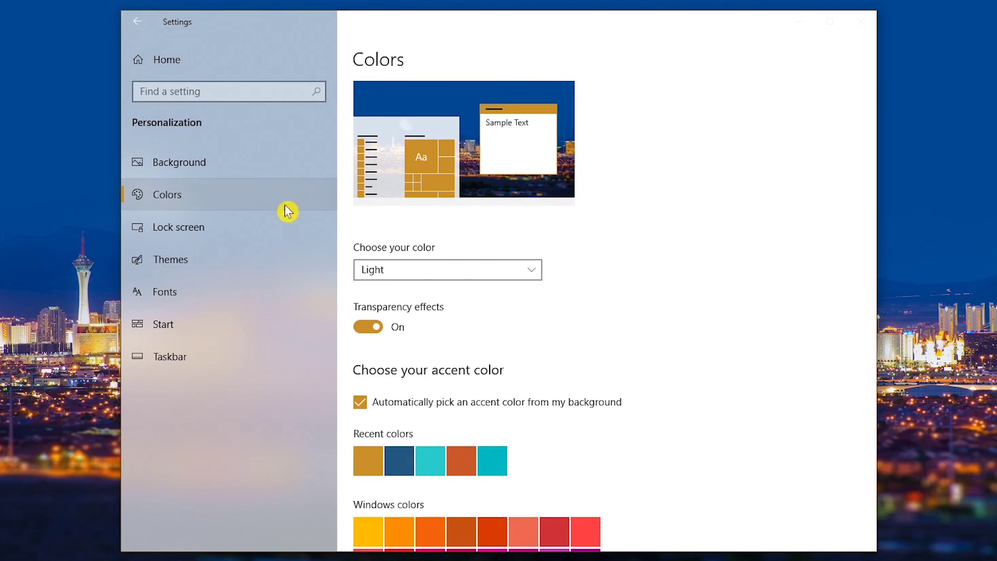
{"action": "left_click", "coordinate": [529, 274]}
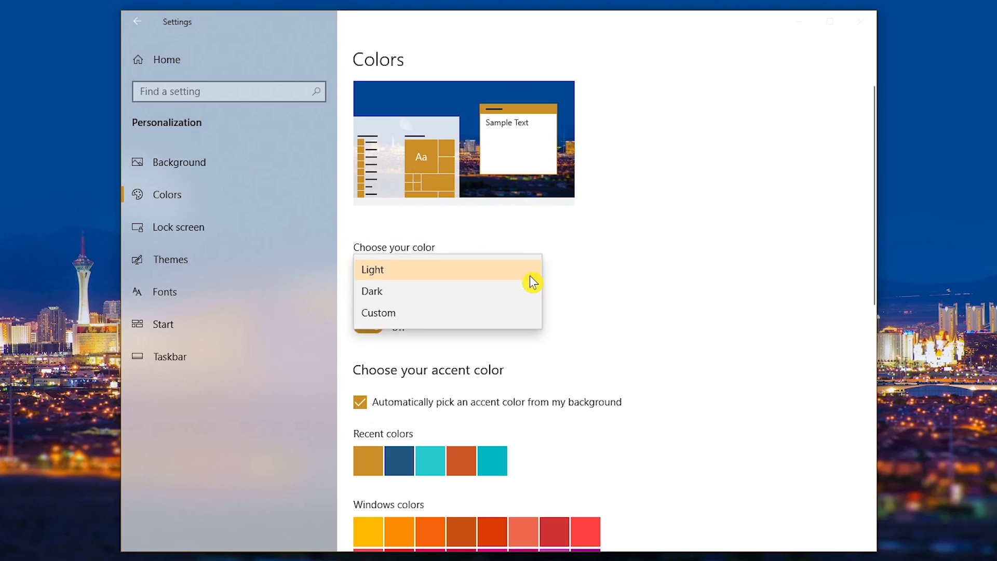
{"action": "left_click", "coordinate": [492, 315]}
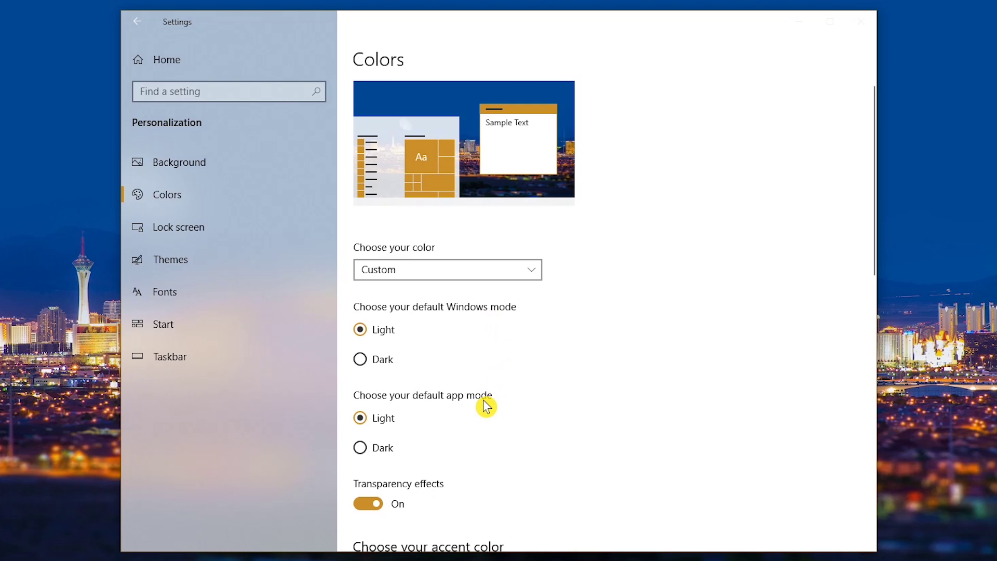
{"action": "left_click", "coordinate": [503, 271]}
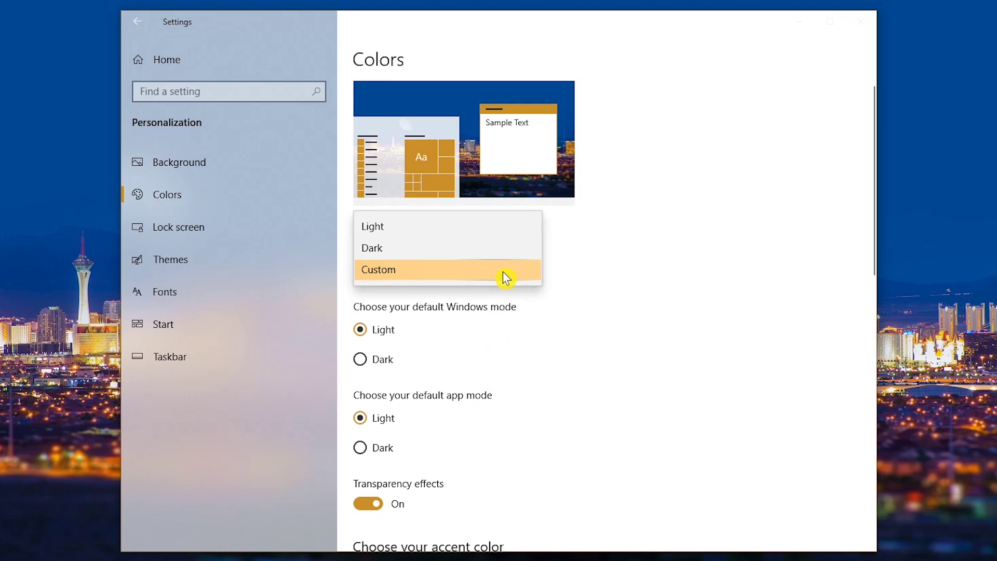
{"action": "left_click", "coordinate": [475, 253]}
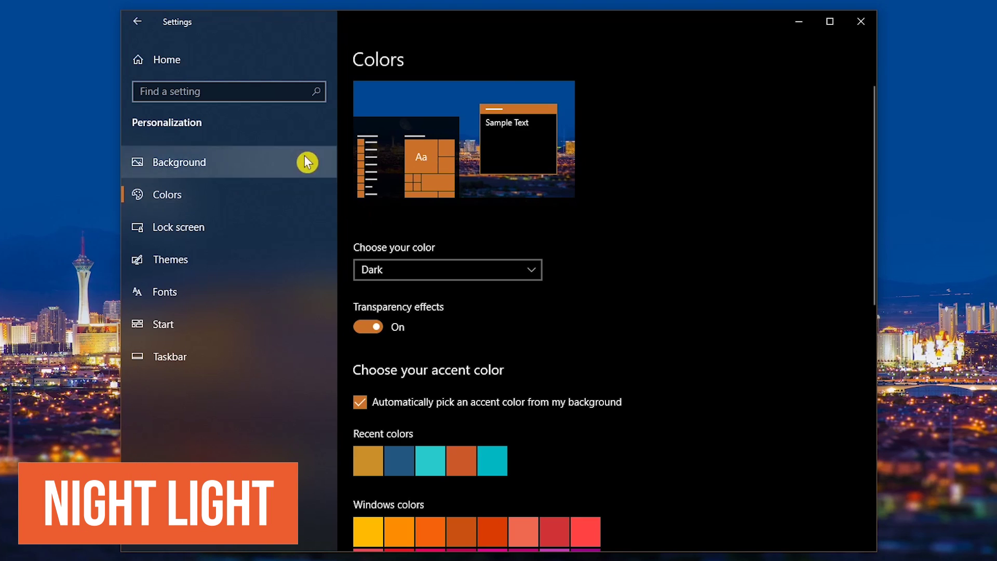
Step: Turn Night light On in System > Display and view its sunset-to-sunrise schedule settings
{"action": "left_click", "coordinate": [209, 62]}
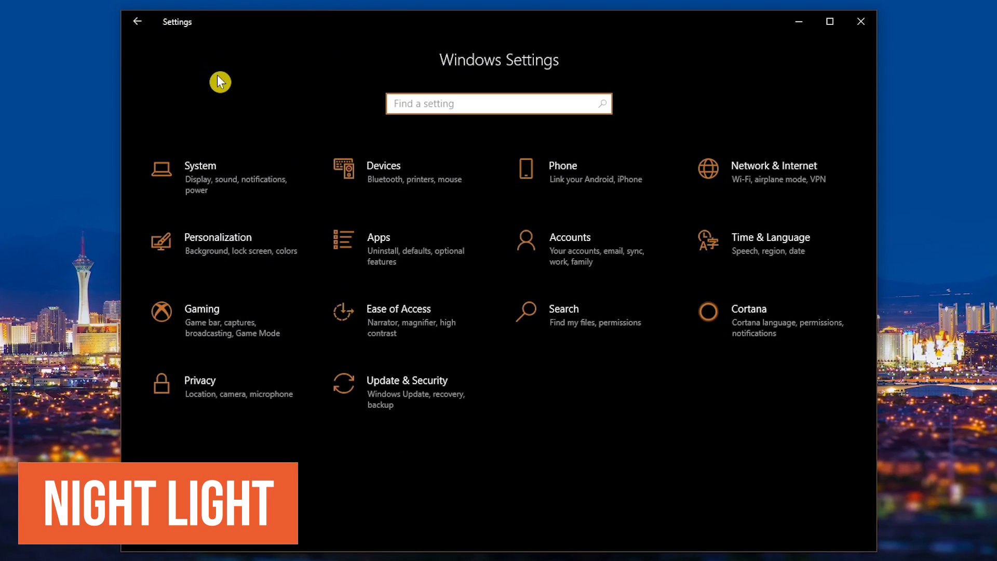
{"action": "left_click", "coordinate": [242, 167]}
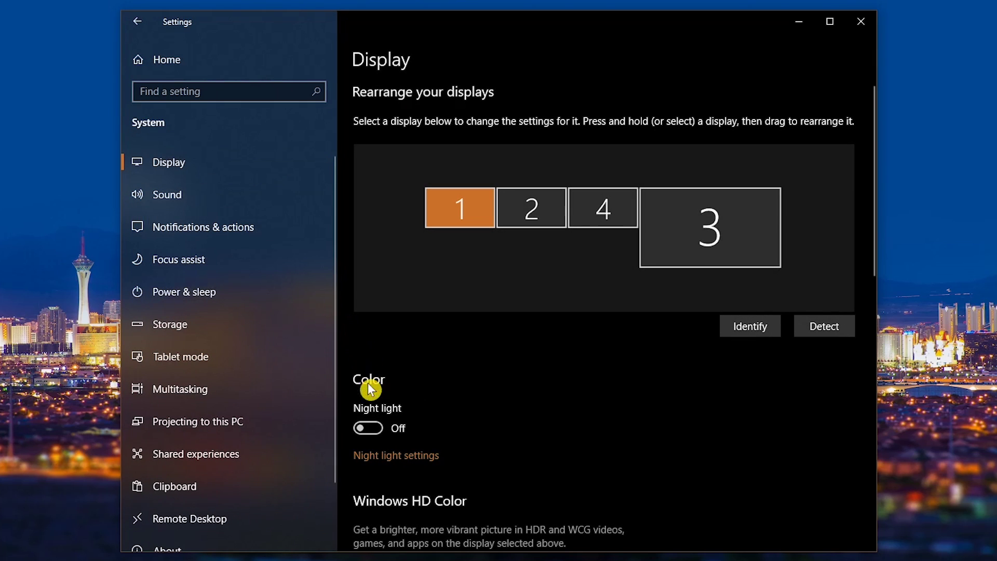
{"action": "left_click", "coordinate": [372, 432]}
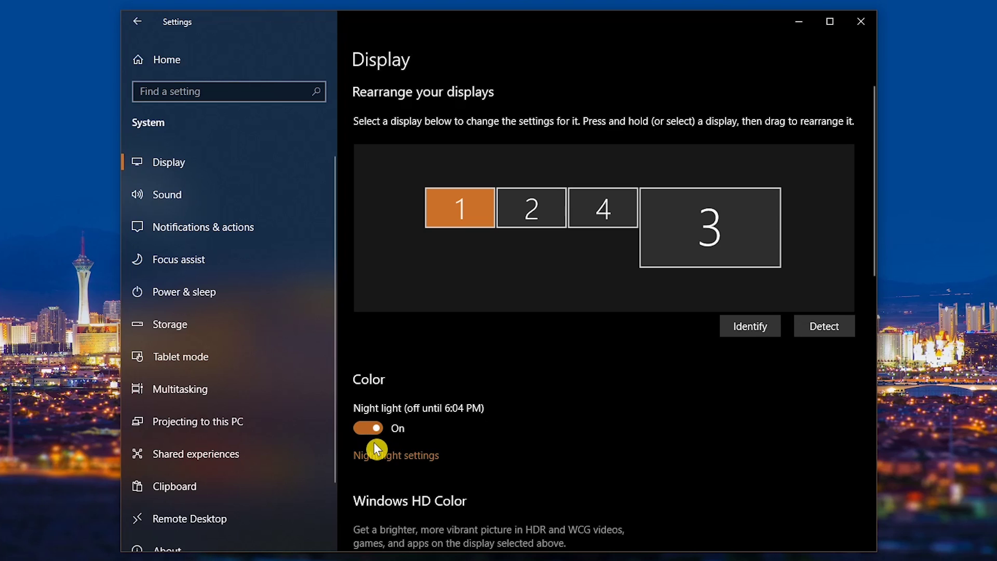
{"action": "left_click", "coordinate": [374, 457]}
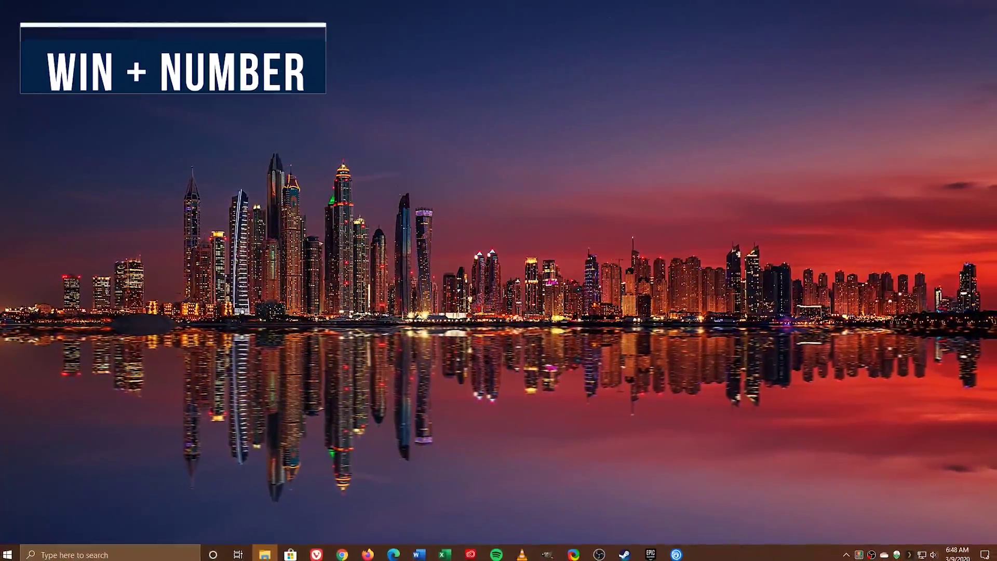
Step: Show the Windows key shortcut guide and launch pinned taskbar apps with Win+number
{"action": "key", "text": "super"}
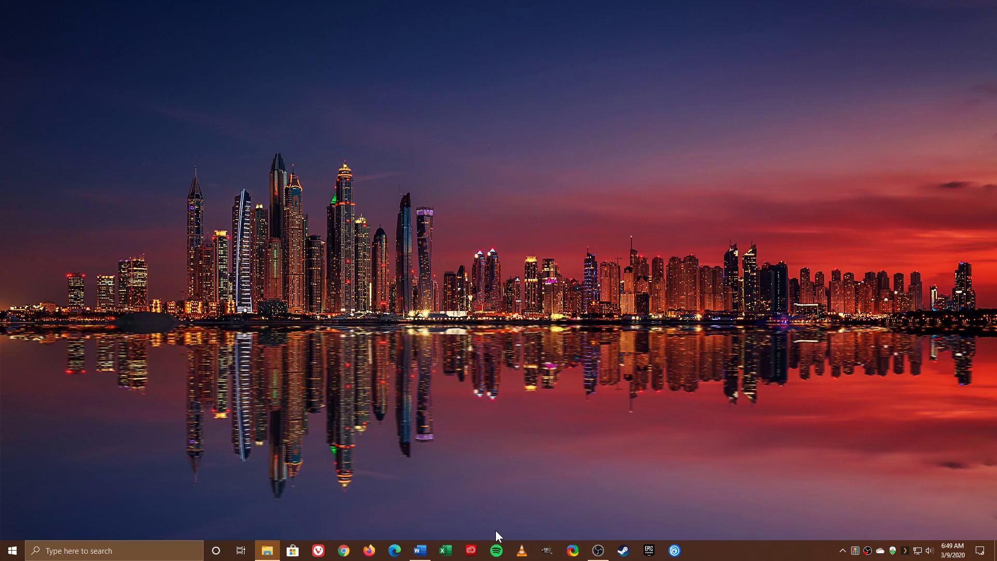
{"action": "key", "text": "super+d"}
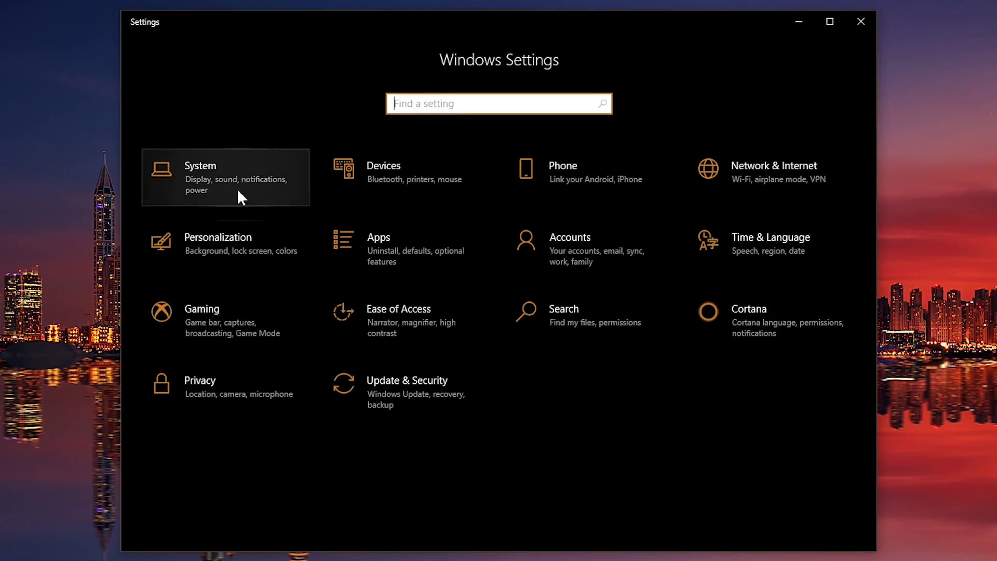
Step: View the Windows Update Advanced options Pause until date list, closing it without choosing a date
{"action": "left_click", "coordinate": [422, 396]}
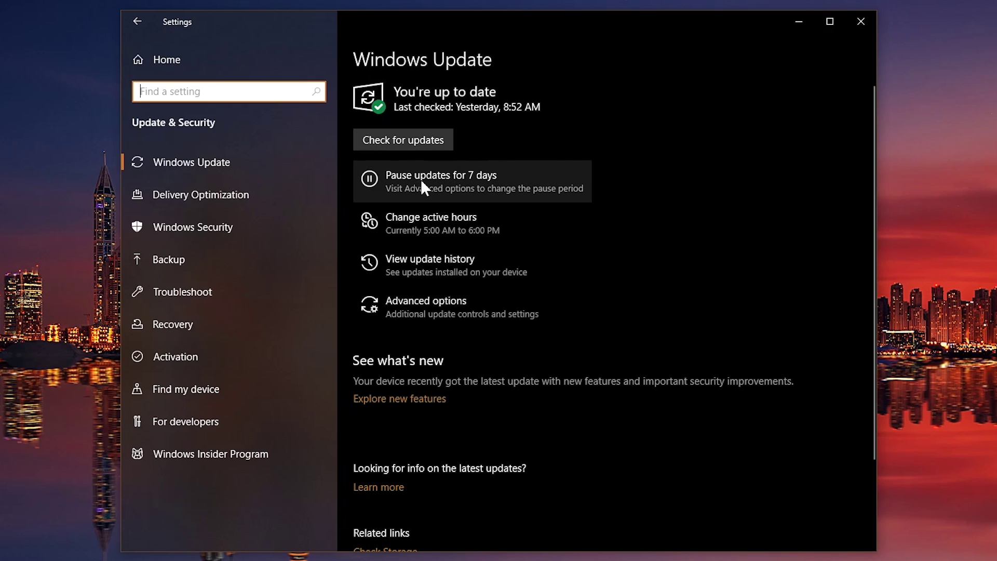
{"action": "left_click", "coordinate": [419, 312]}
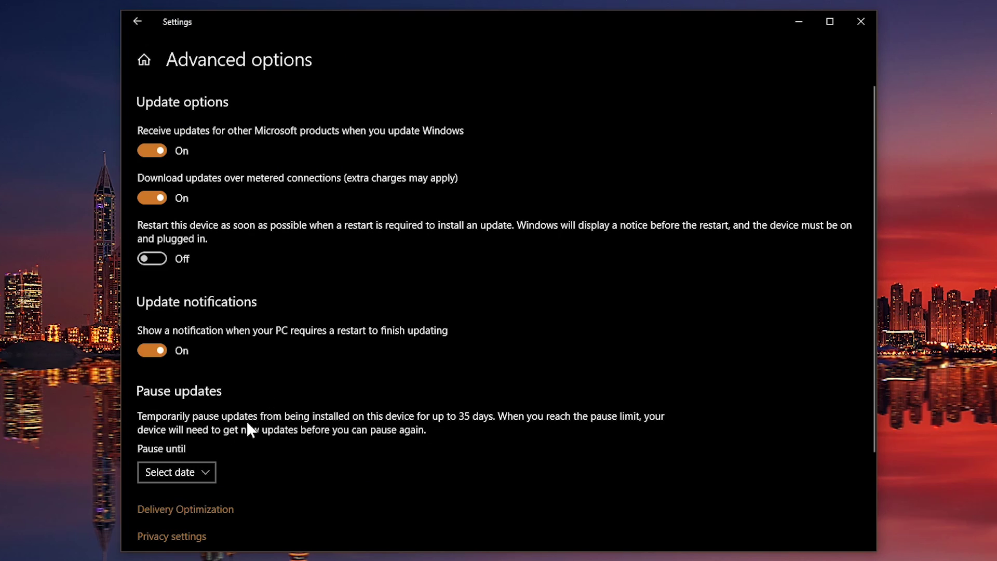
{"action": "left_click", "coordinate": [206, 471]}
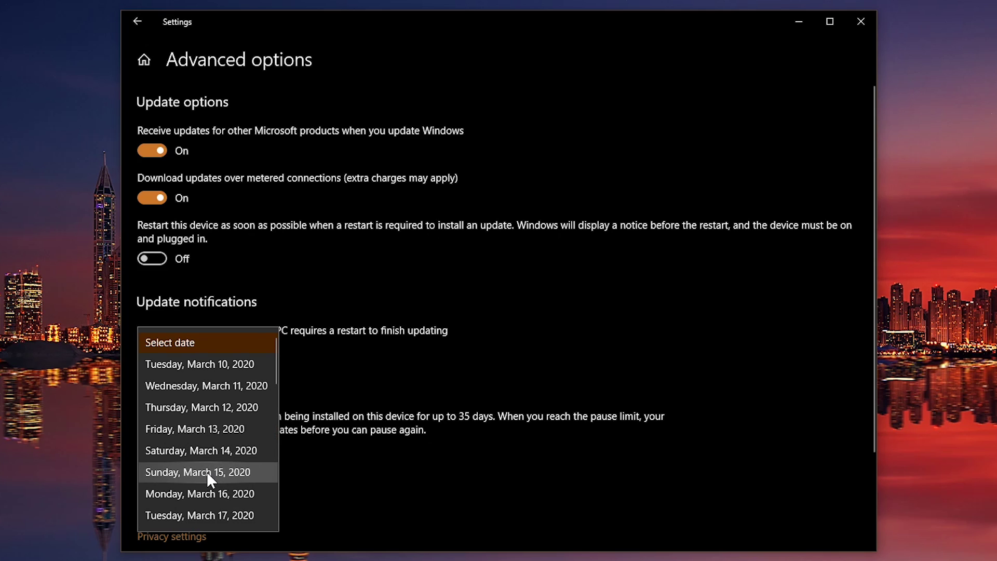
{"action": "left_click", "coordinate": [465, 437]}
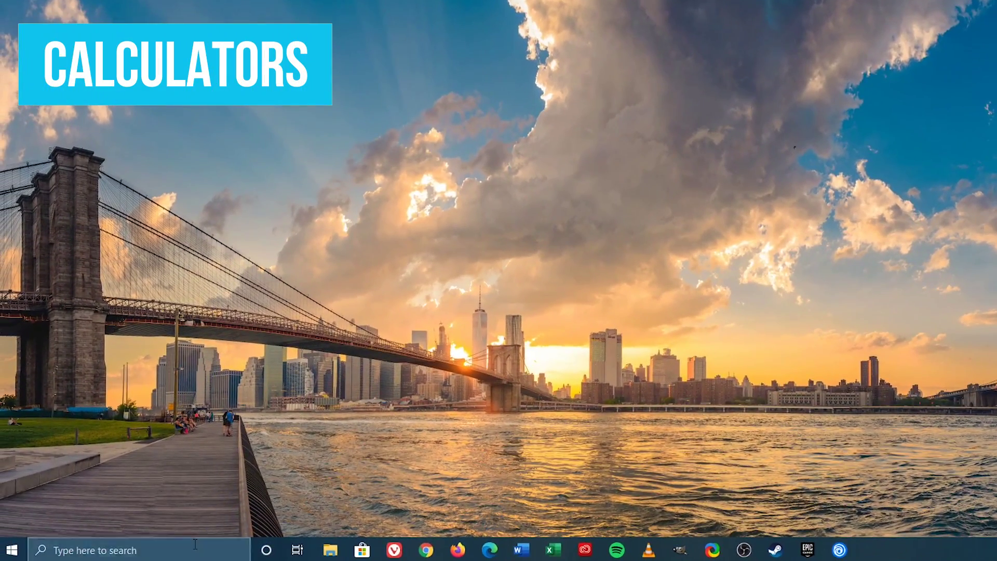
Step: Search for and launch Calculator, then show its calculator and converter mode list
{"action": "left_click", "coordinate": [178, 548]}
{"action": "type", "text": "c"}
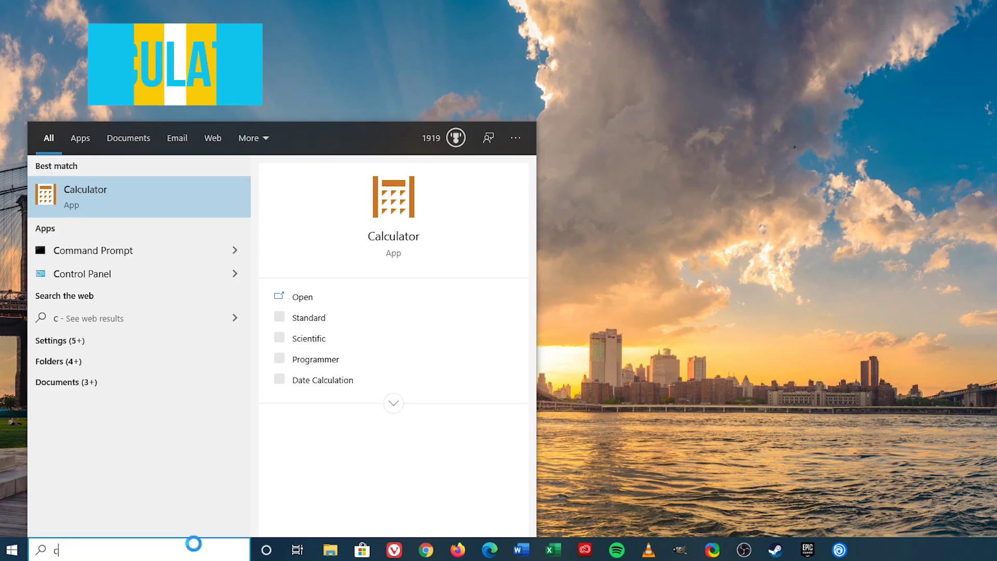
{"action": "type", "text": "alculator"}
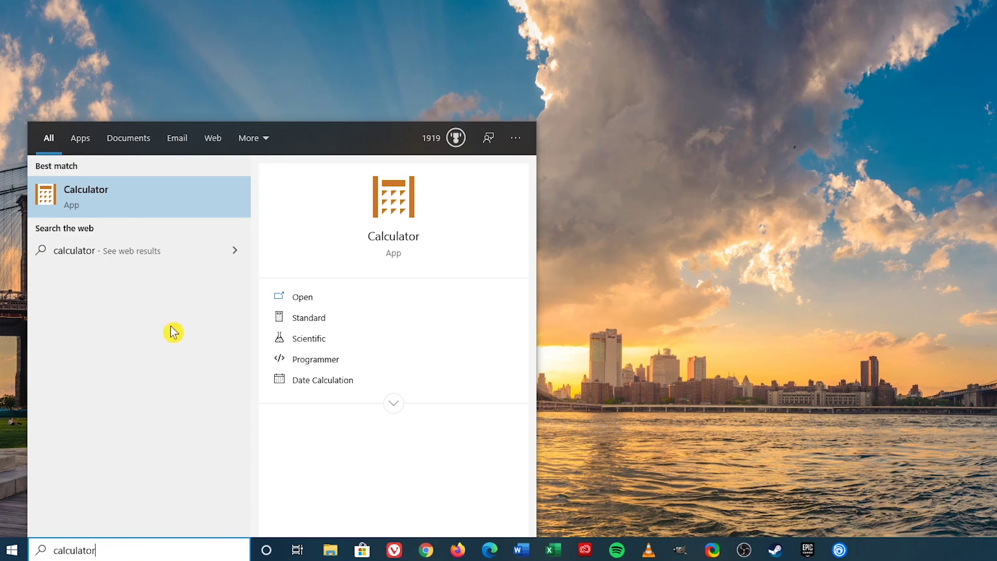
{"action": "left_click", "coordinate": [158, 202]}
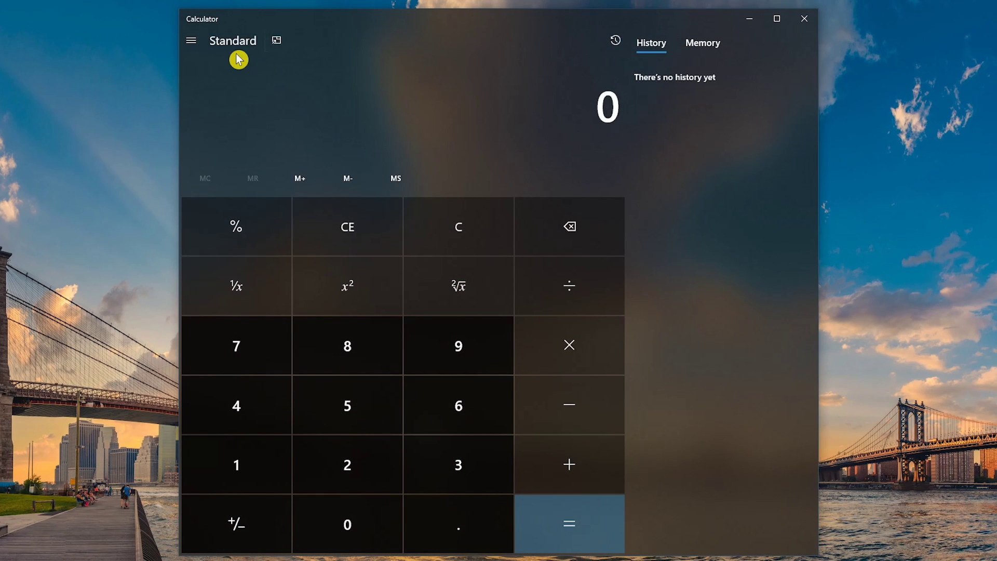
{"action": "left_click", "coordinate": [198, 44]}
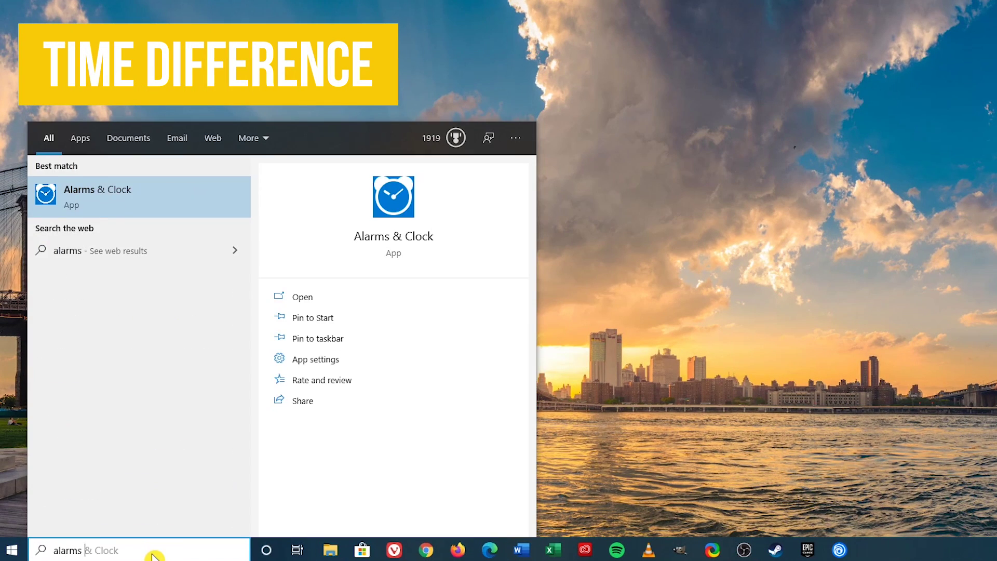
Step: Open Alarms & Clock and add Tokyo, Japan to the world clock map
{"action": "type", "text": " & clock"}
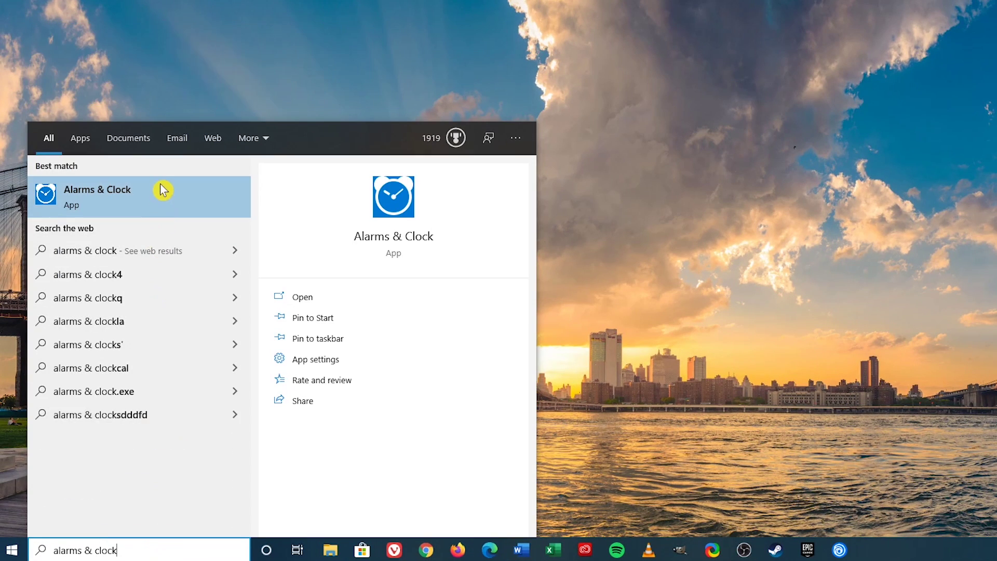
{"action": "left_click", "coordinate": [162, 190]}
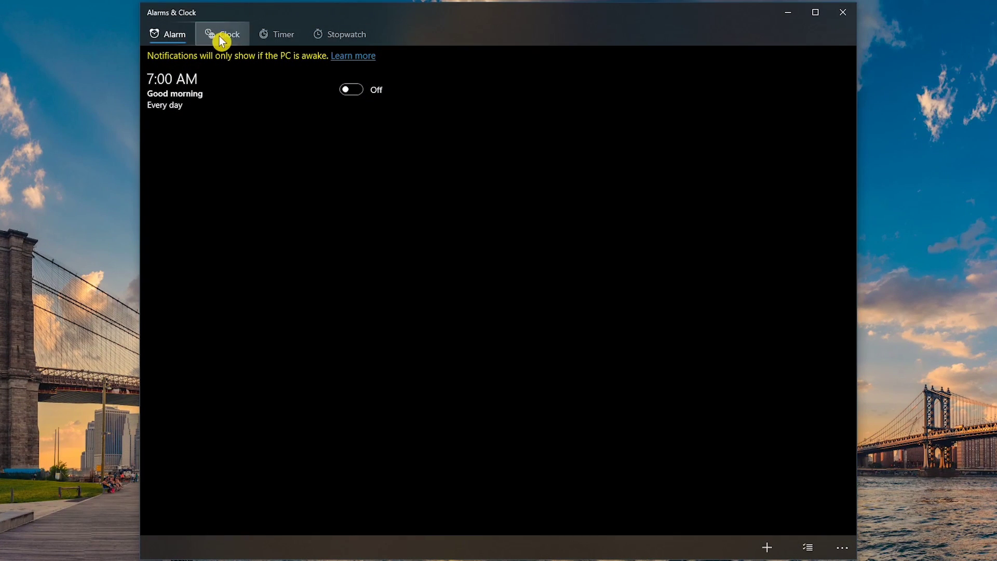
{"action": "left_click", "coordinate": [236, 39]}
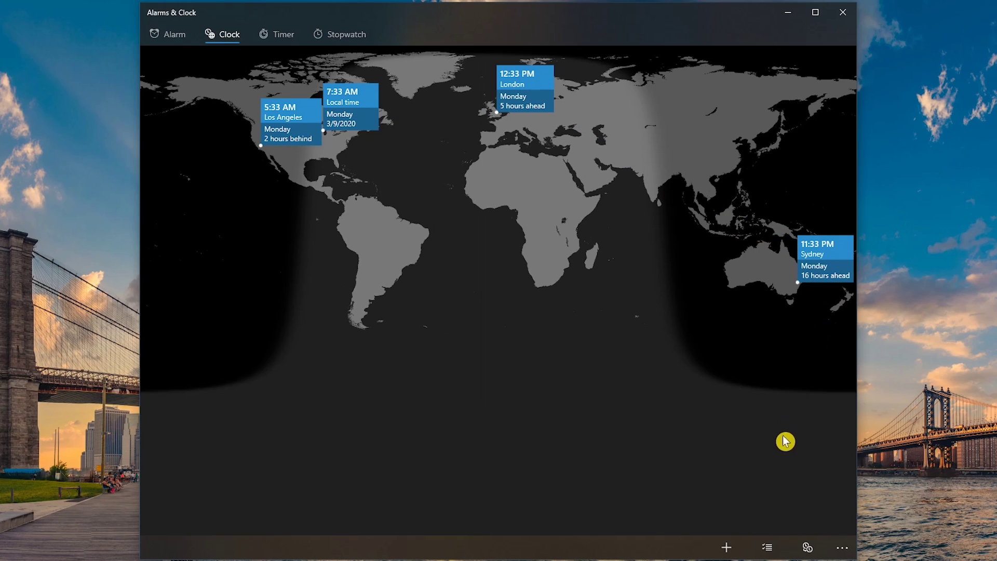
{"action": "left_click", "coordinate": [734, 550]}
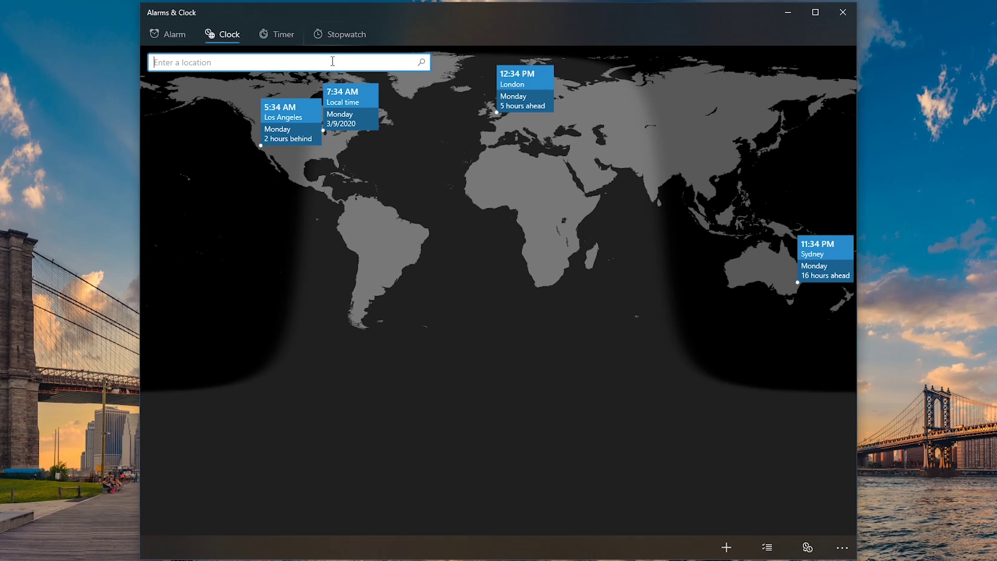
{"action": "type", "text": "Tokyo"}
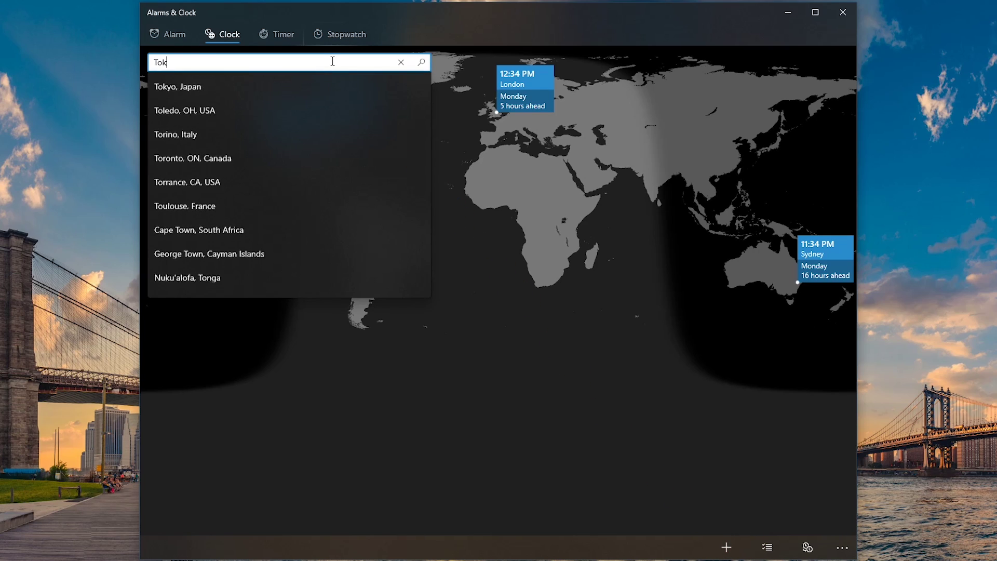
{"action": "left_click", "coordinate": [210, 91]}
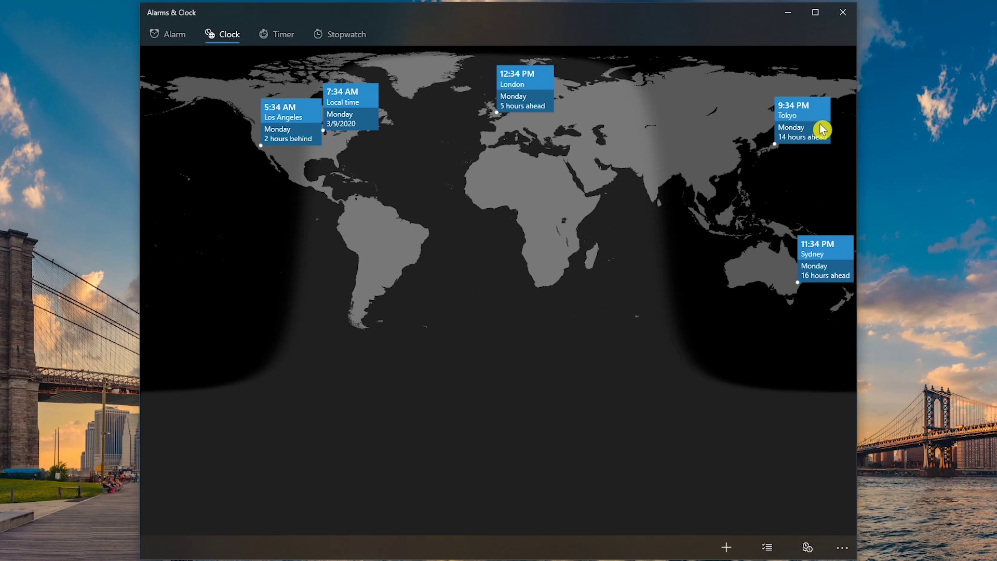
Step: Select the Sydney clock in Edit mode and delete it from the world clock map
{"action": "left_click", "coordinate": [767, 552]}
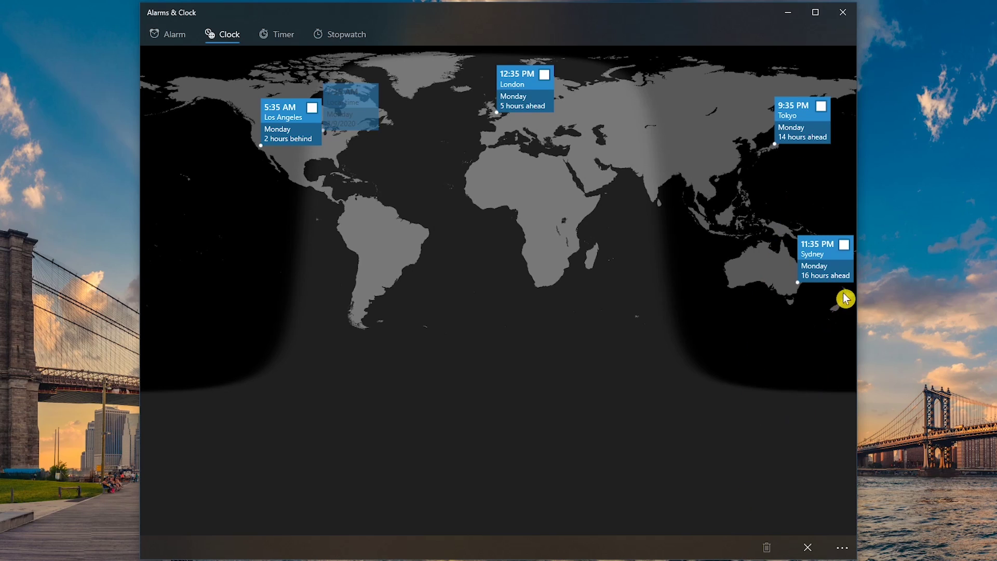
{"action": "left_click", "coordinate": [845, 246]}
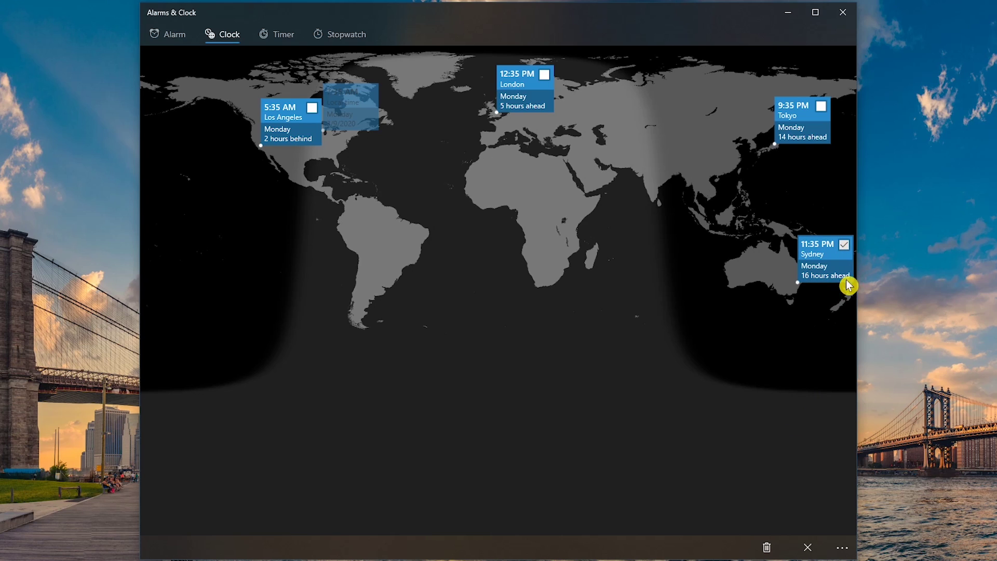
{"action": "left_click", "coordinate": [767, 549]}
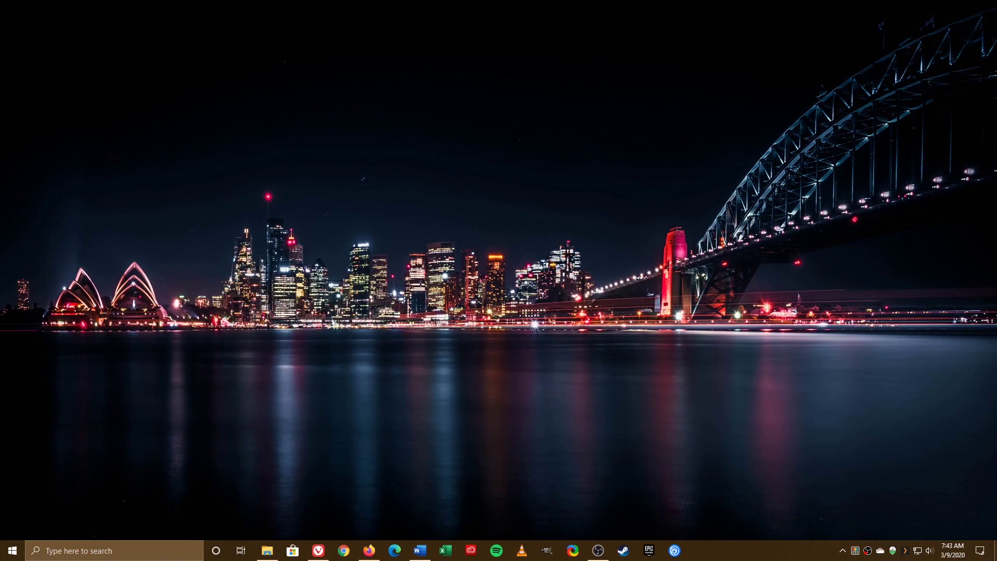
{"action": "key", "text": "super"}
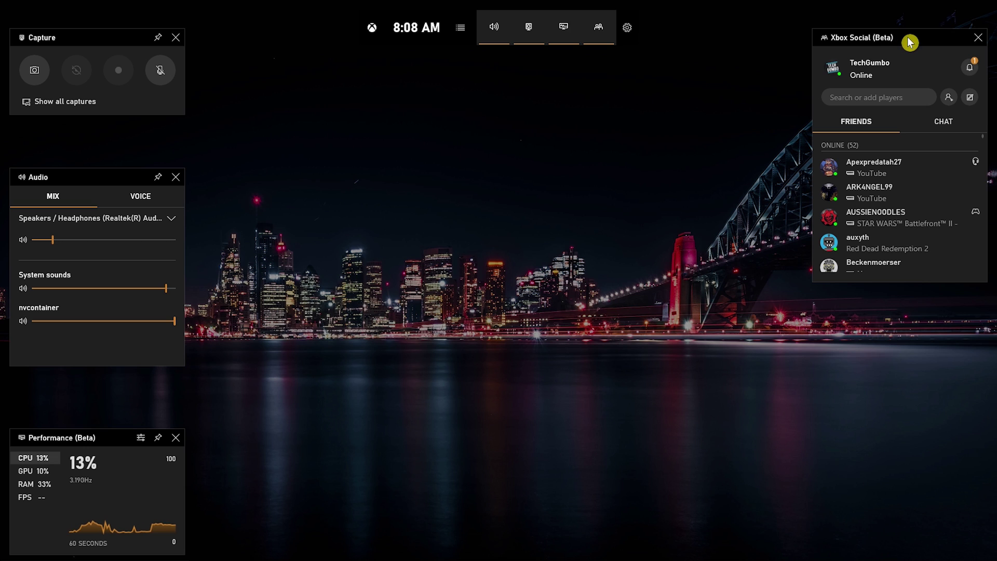
Step: Add the Spotify widget from the Game Bar overlay menu
{"action": "left_click", "coordinate": [465, 34]}
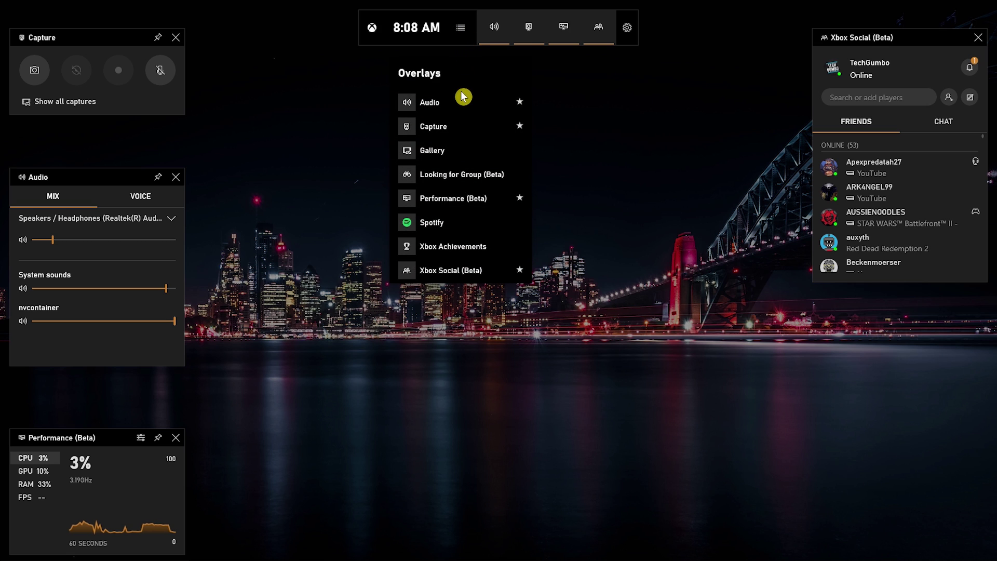
{"action": "left_click", "coordinate": [465, 222]}
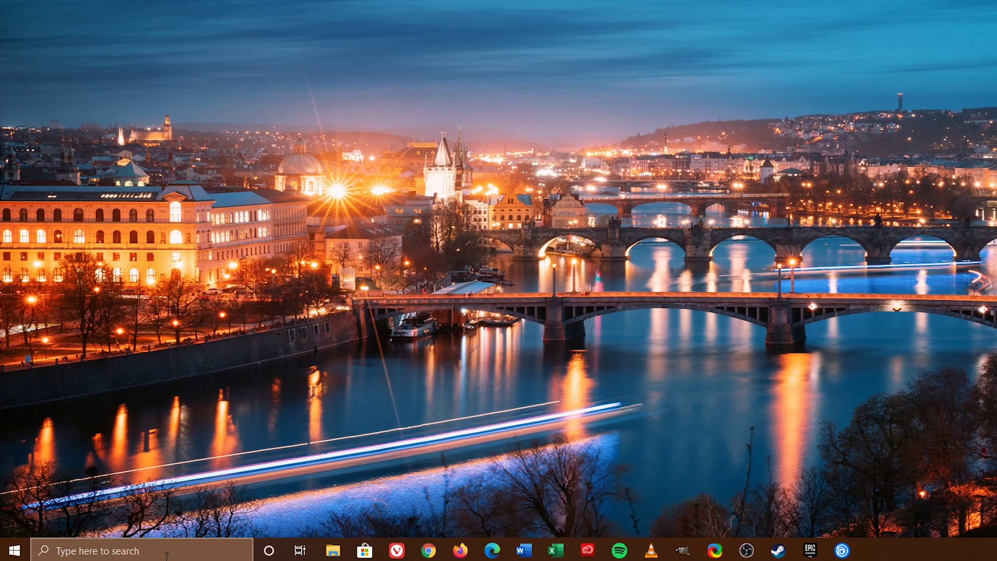
Step: Launch Windows Security and view Protected folders under Virus & threat protection's ransomware protection
{"action": "left_click", "coordinate": [166, 555]}
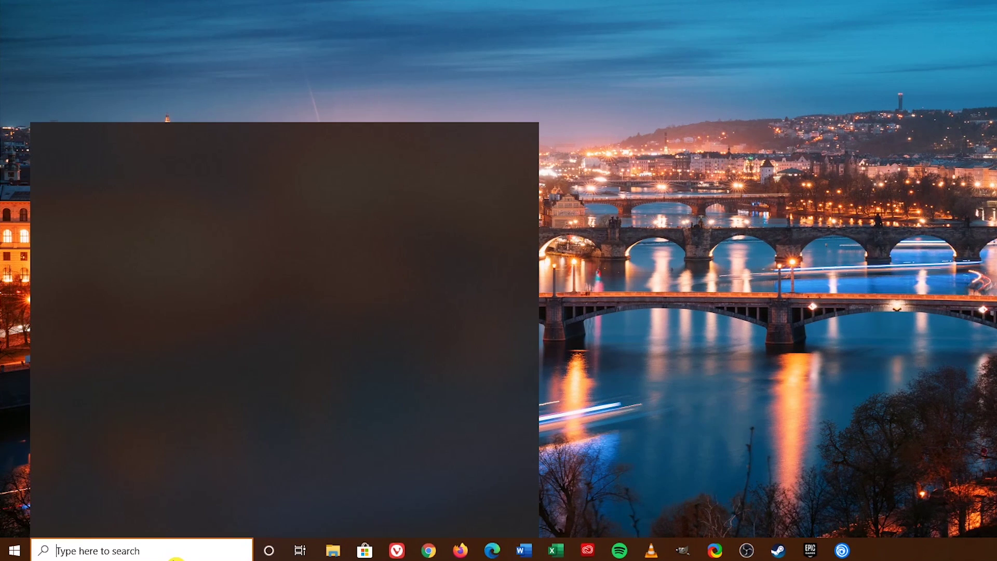
{"action": "type", "text": "Windows se"}
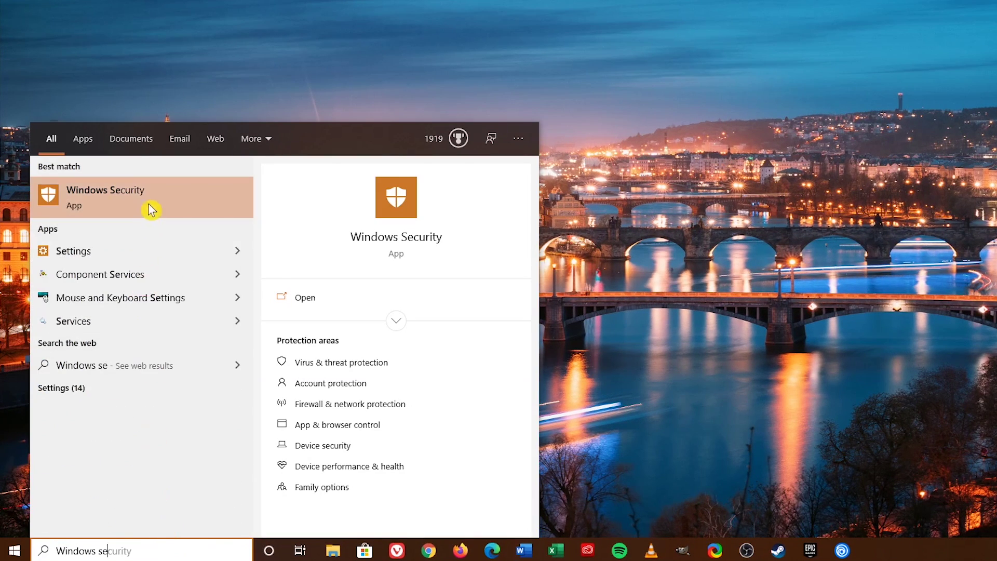
{"action": "left_click", "coordinate": [148, 204]}
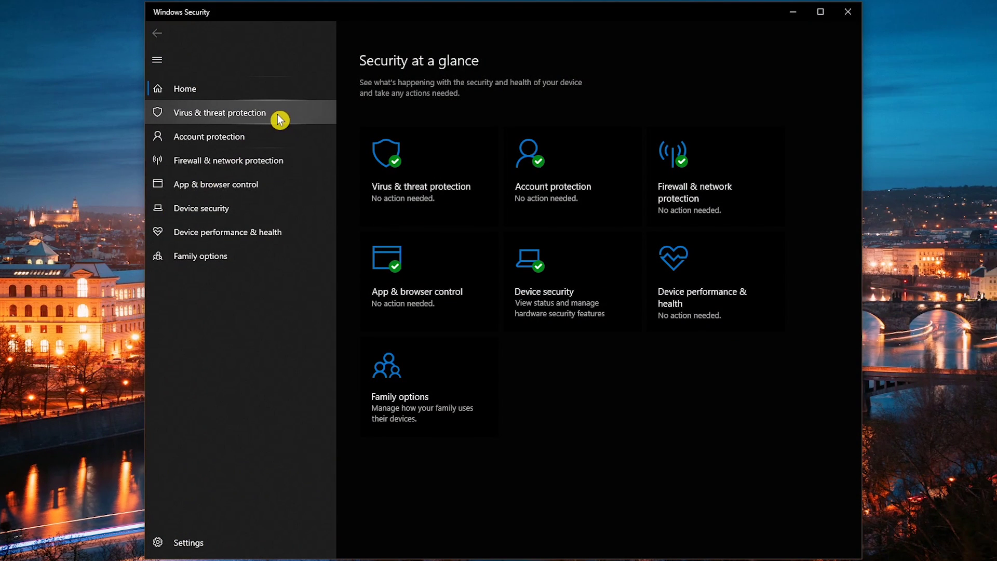
{"action": "left_click", "coordinate": [279, 120]}
{"action": "scroll", "coordinate": [472, 235], "scroll_direction": "down", "scroll_amount": 1}
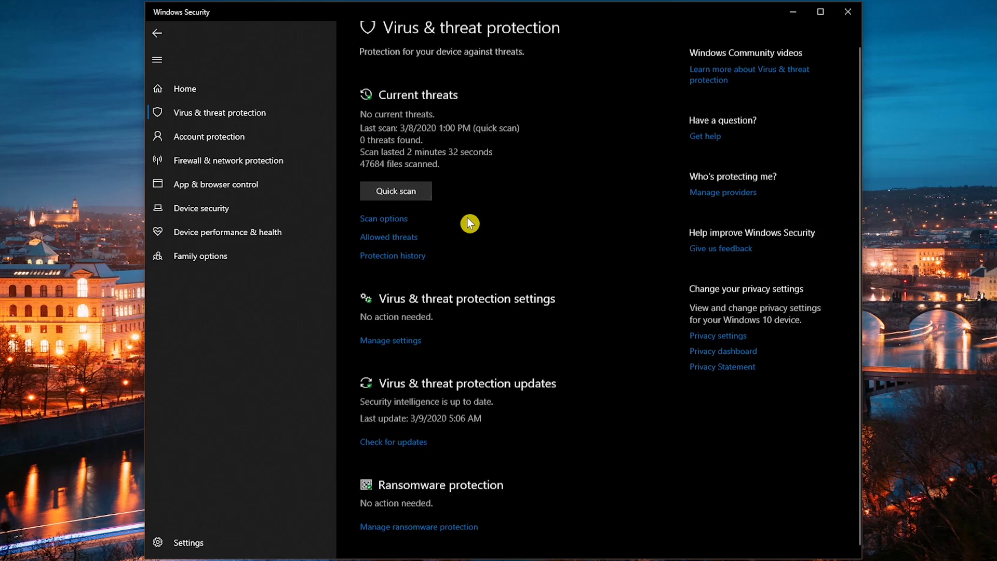
{"action": "left_click", "coordinate": [451, 522]}
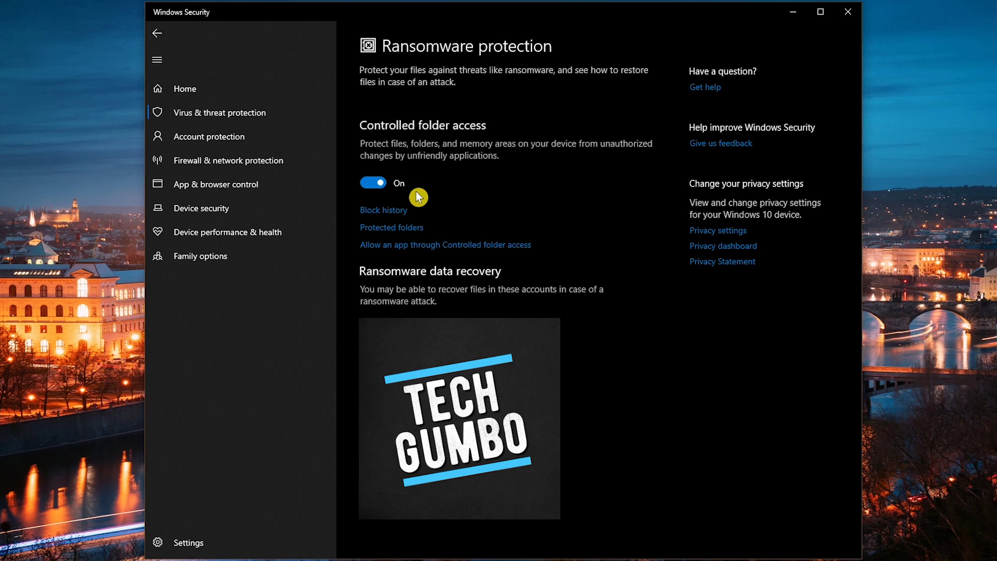
{"action": "left_click", "coordinate": [405, 231]}
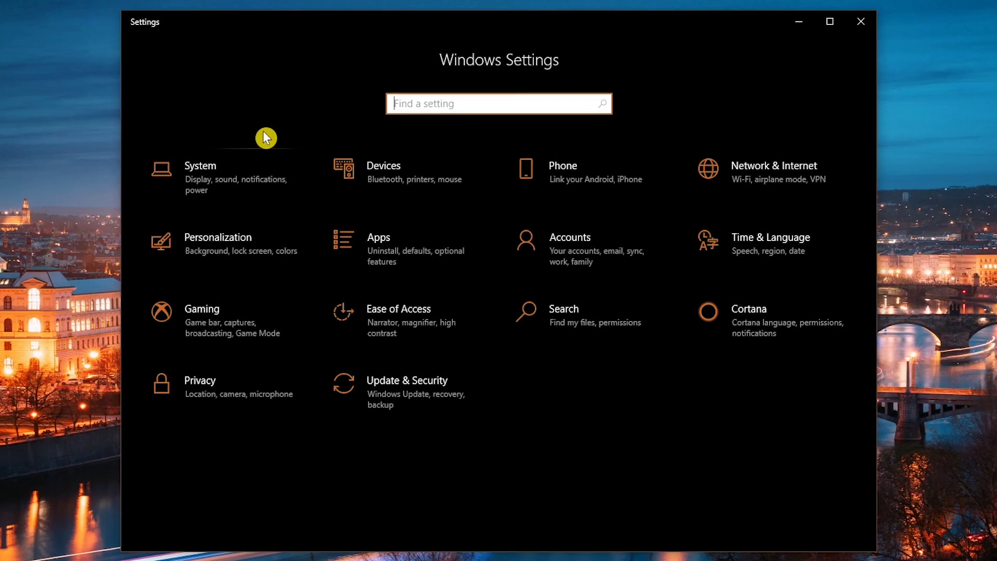
Step: In System > Display > Graphics settings, give Shadow of the Tomb Raider the High performance preference
{"action": "left_click", "coordinate": [260, 172]}
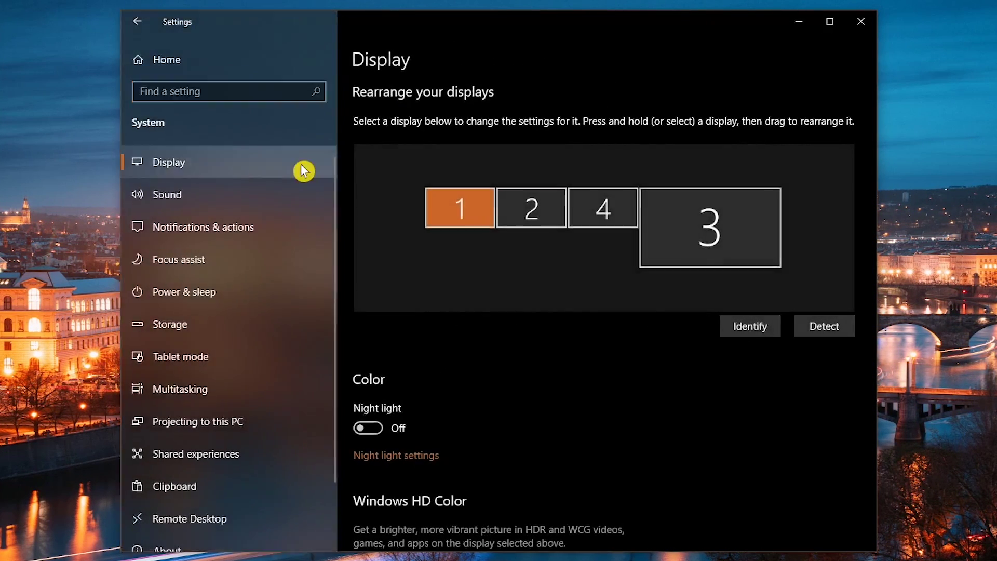
{"action": "scroll", "coordinate": [414, 200], "scroll_direction": "down", "scroll_amount": 15}
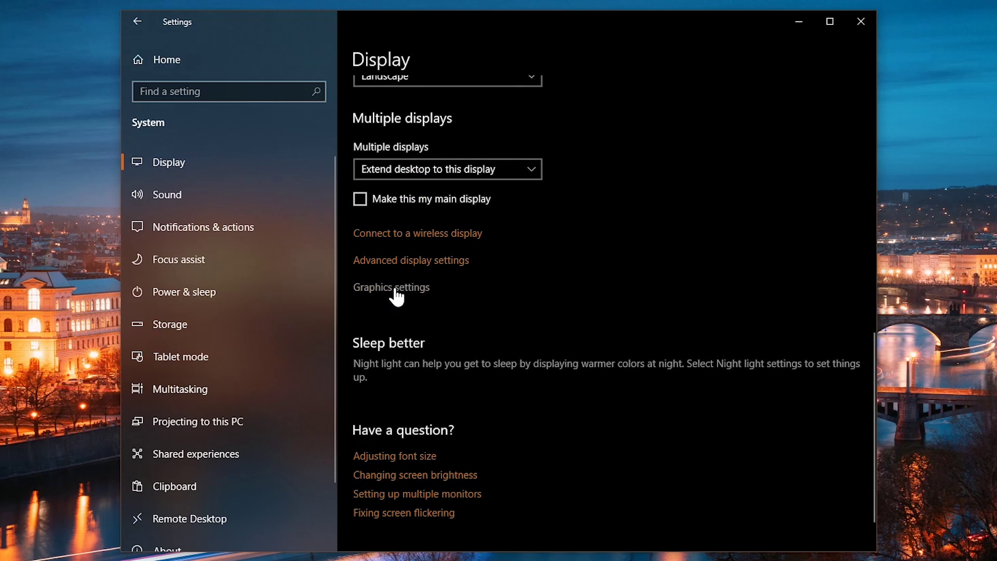
{"action": "left_click", "coordinate": [395, 291]}
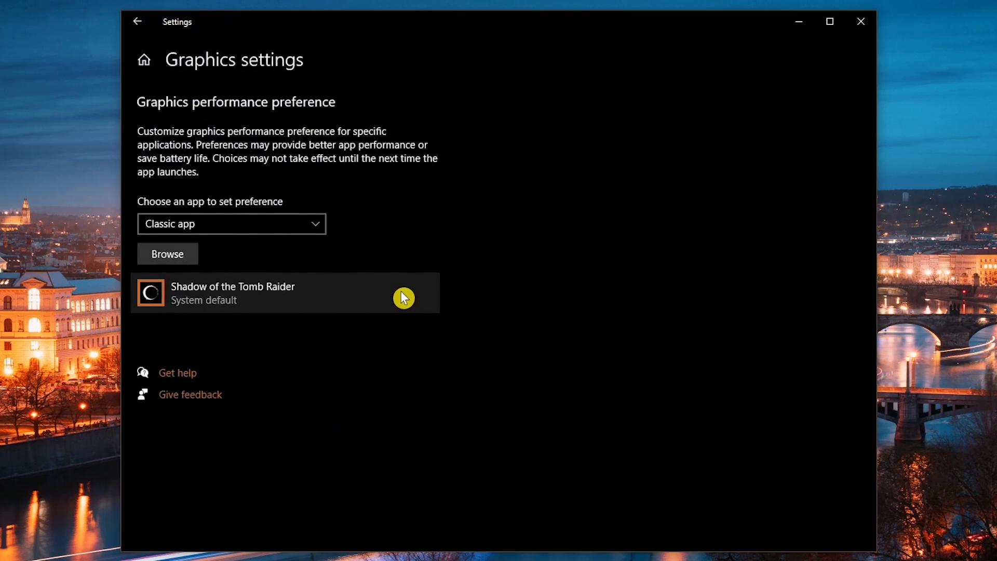
{"action": "left_click", "coordinate": [326, 295]}
{"action": "left_click", "coordinate": [341, 367]}
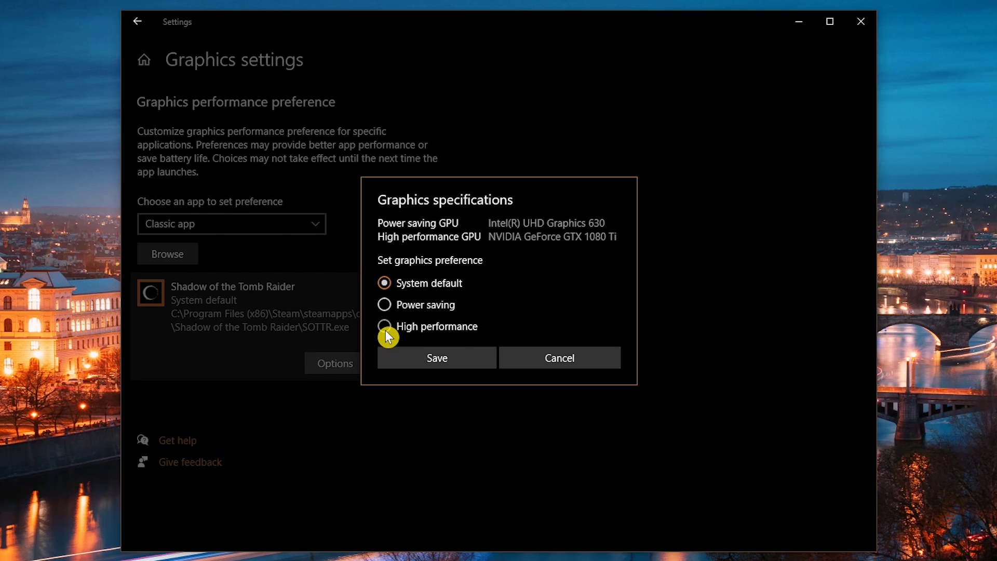
{"action": "left_click", "coordinate": [443, 363]}
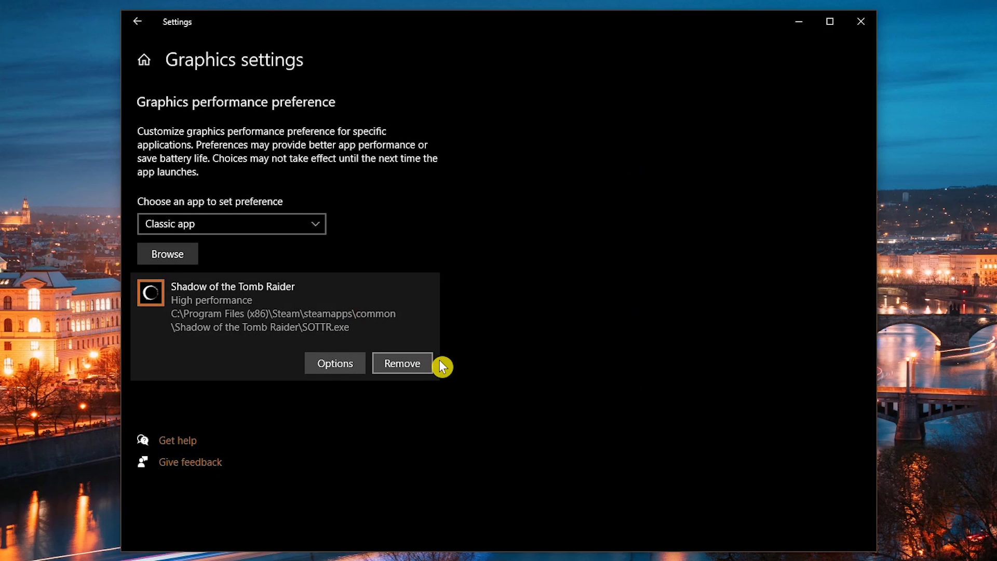
{"action": "left_click", "coordinate": [352, 372]}
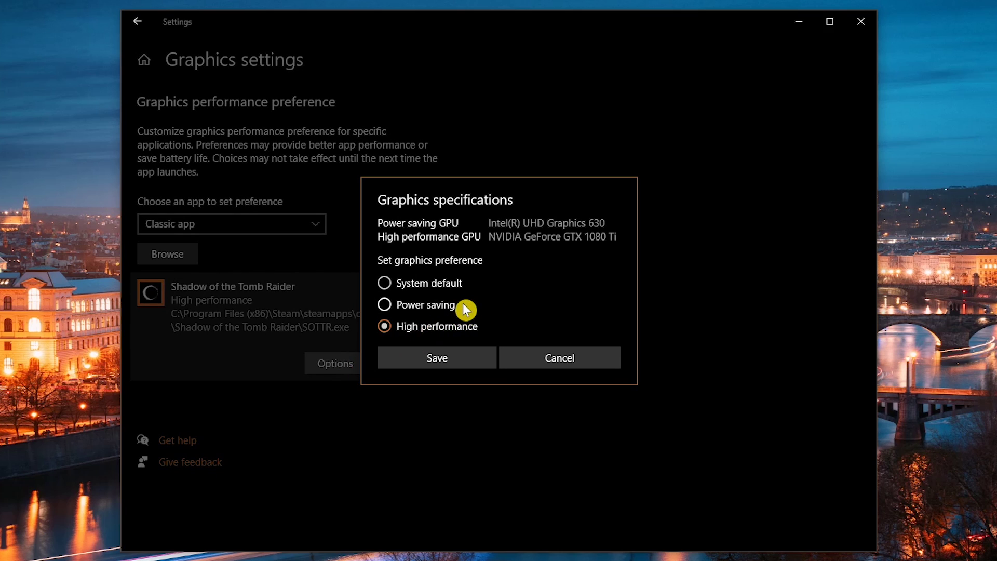
{"action": "left_click", "coordinate": [554, 359]}
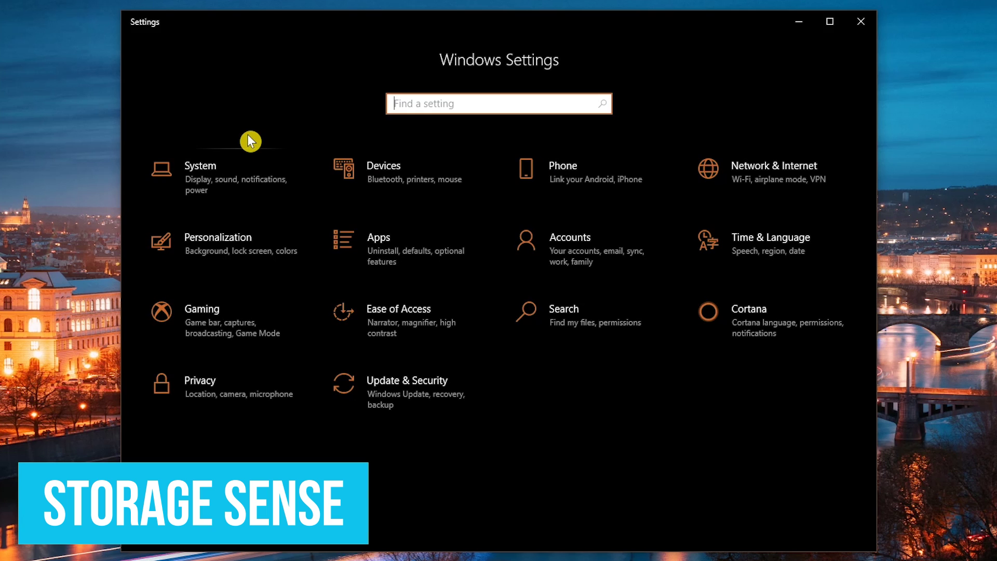
Step: Open System > Storage > Configure Storage Sense, leaving it running Every week
{"action": "left_click", "coordinate": [260, 169]}
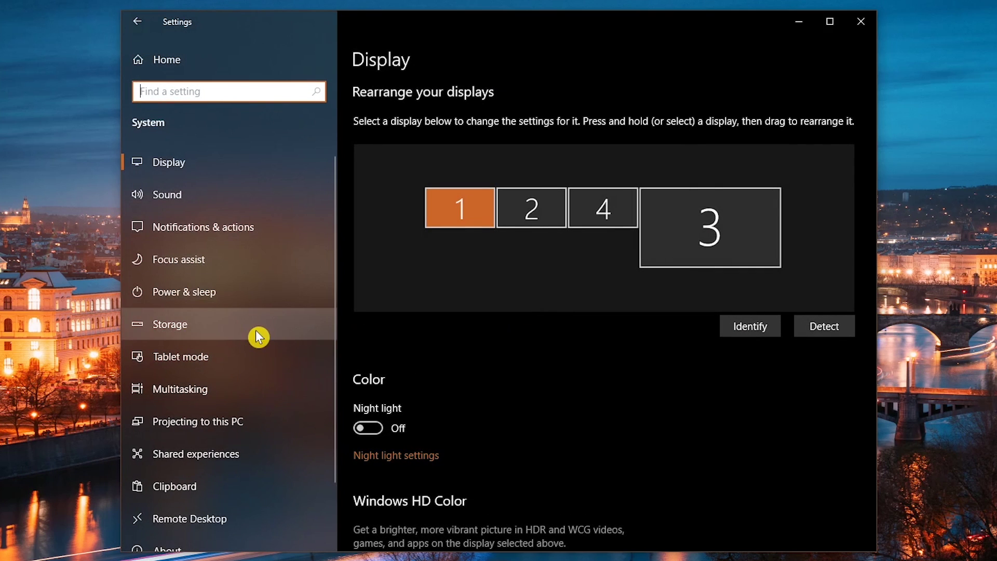
{"action": "left_click", "coordinate": [258, 336]}
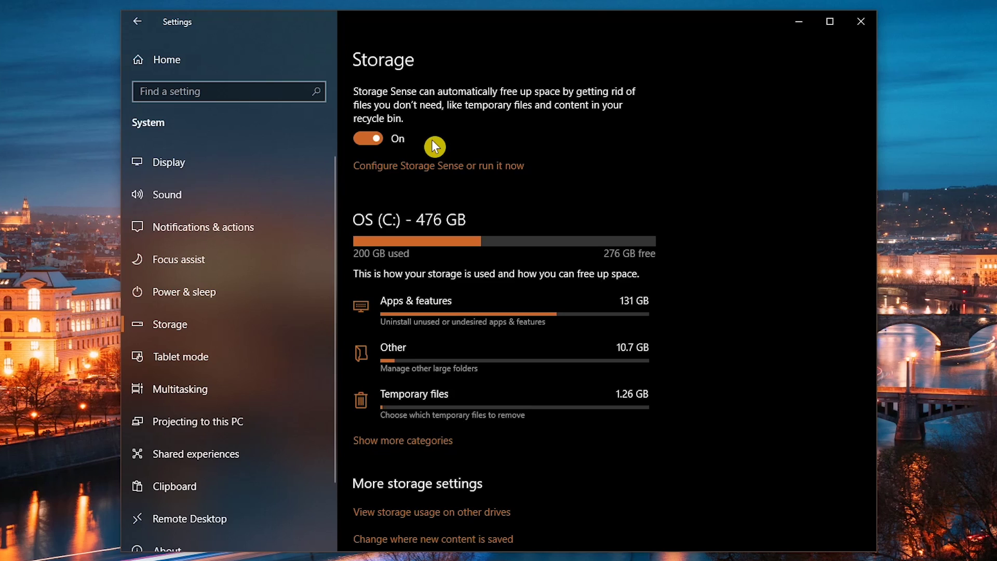
{"action": "left_click", "coordinate": [431, 176]}
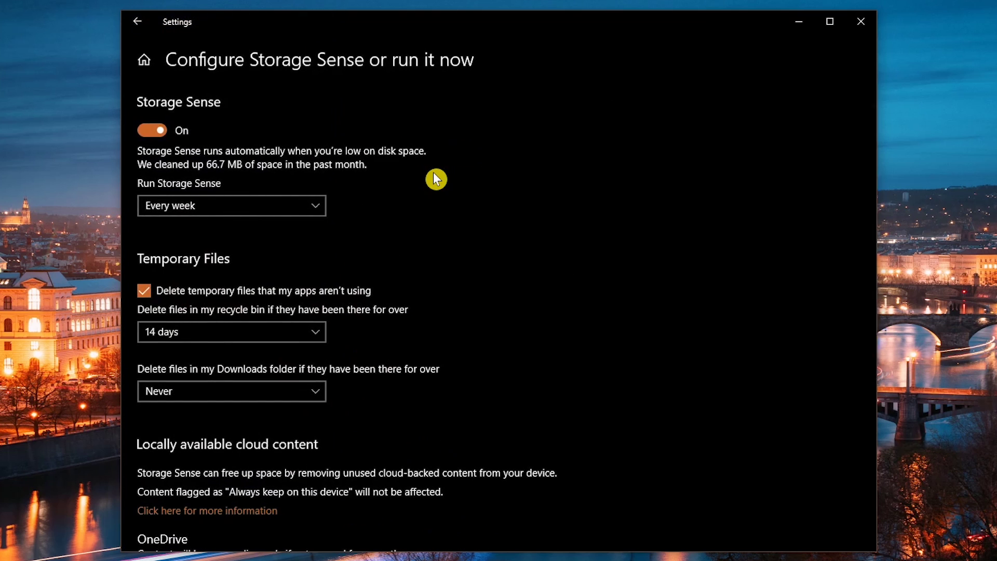
{"action": "left_click", "coordinate": [324, 214]}
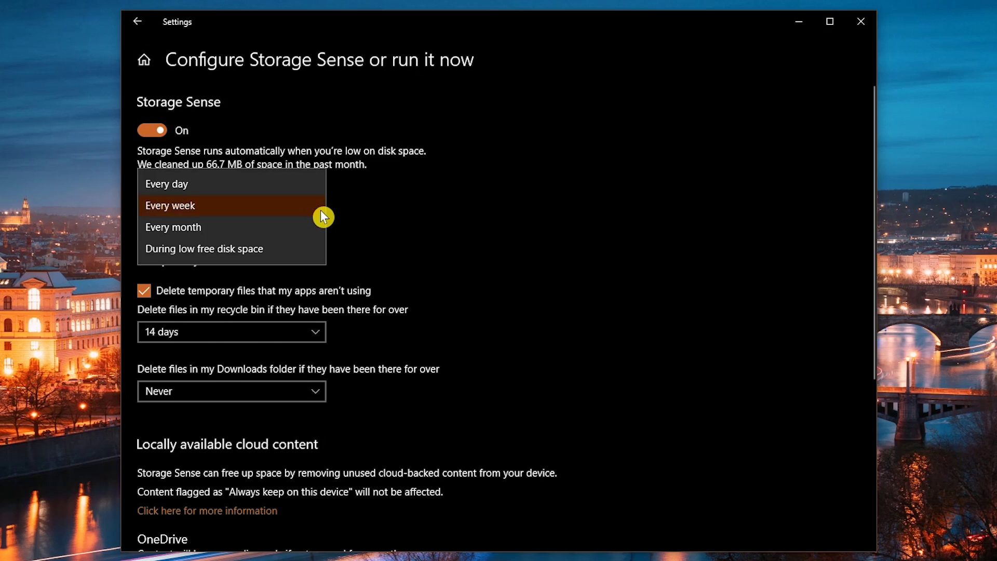
{"action": "left_click", "coordinate": [357, 213]}
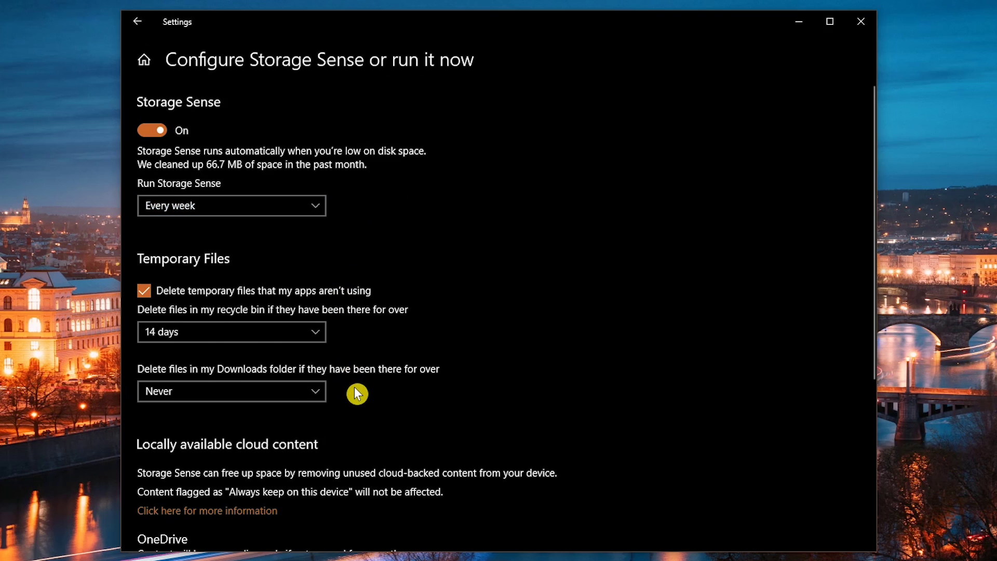
{"action": "scroll", "coordinate": [355, 388], "scroll_direction": "down", "scroll_amount": 4}
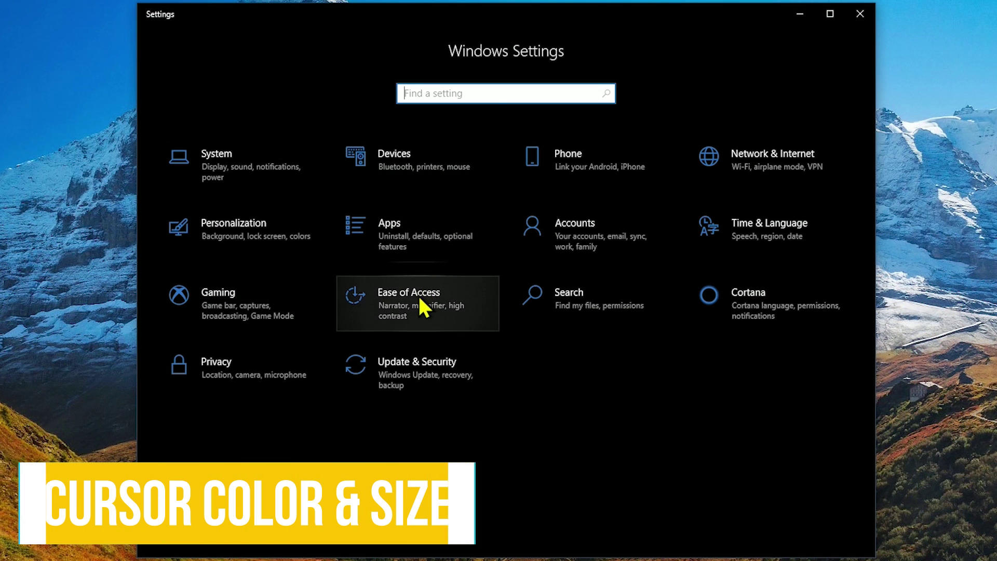
Step: Enlarge the mouse pointer with the size slider in Ease of Access > Cursor & pointer
{"action": "left_click", "coordinate": [432, 322]}
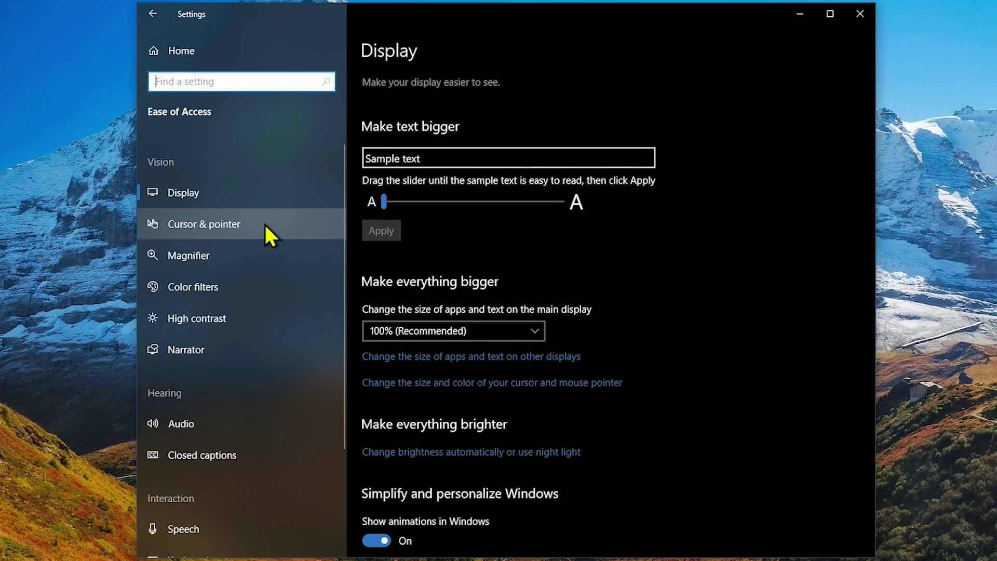
{"action": "left_click", "coordinate": [264, 222]}
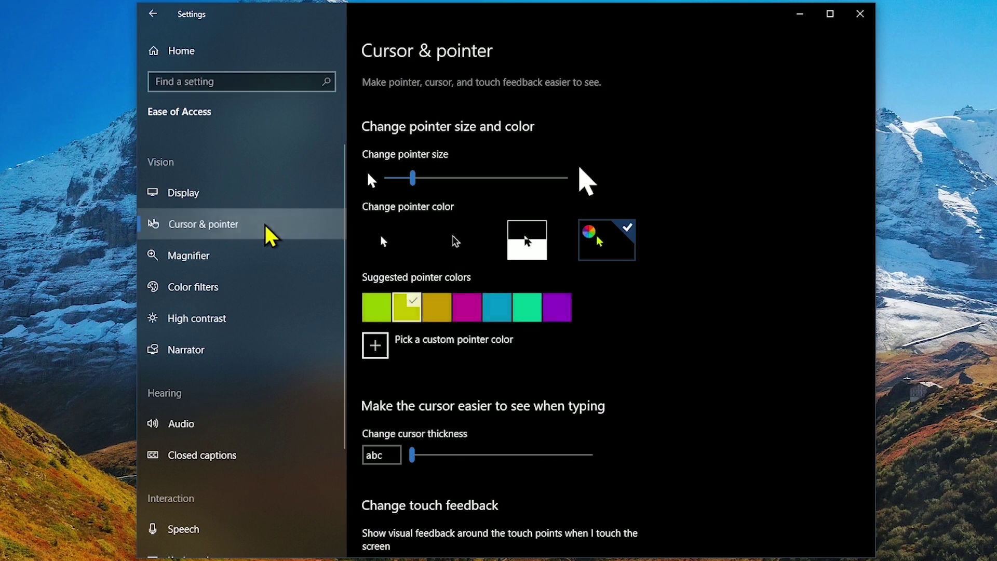
{"action": "left_click_drag", "start_coordinate": [409, 179], "coordinate": [440, 182]}
Step: Try the white, black and inverted pointer colours, then set a custom lime pointer colour
{"action": "left_click", "coordinate": [395, 243]}
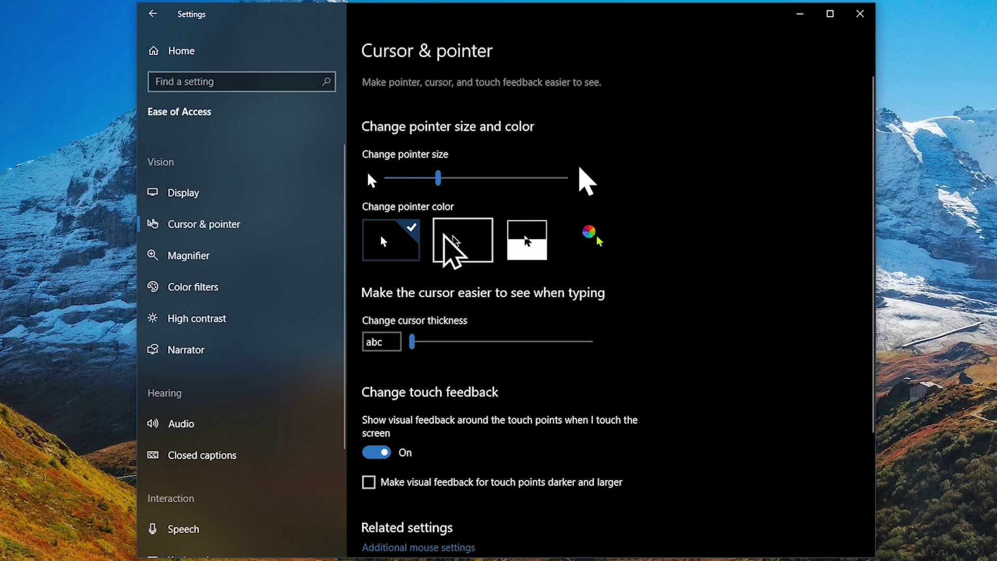
{"action": "left_click", "coordinate": [453, 243]}
{"action": "left_click", "coordinate": [524, 239]}
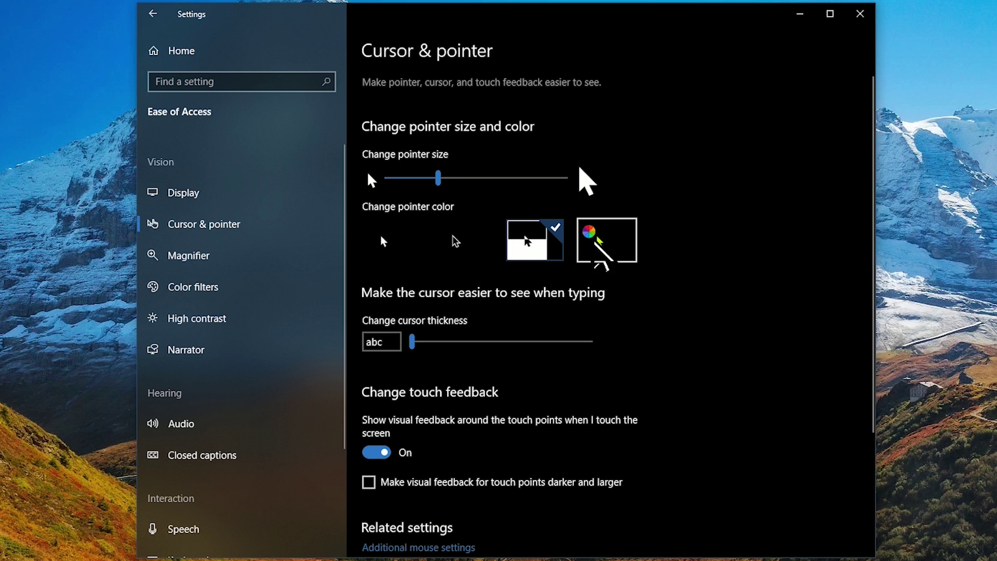
{"action": "left_click", "coordinate": [598, 246]}
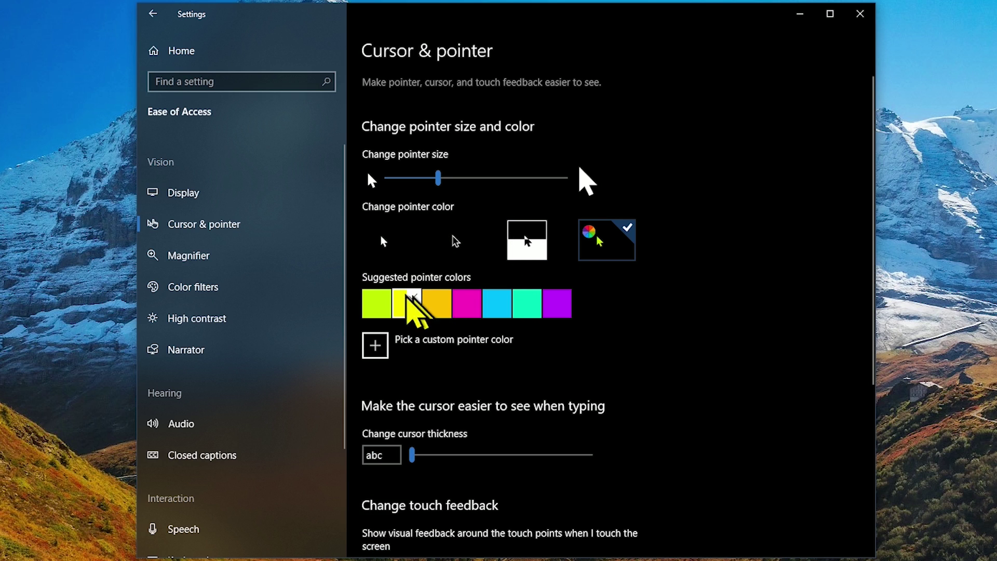
{"action": "left_click", "coordinate": [383, 300]}
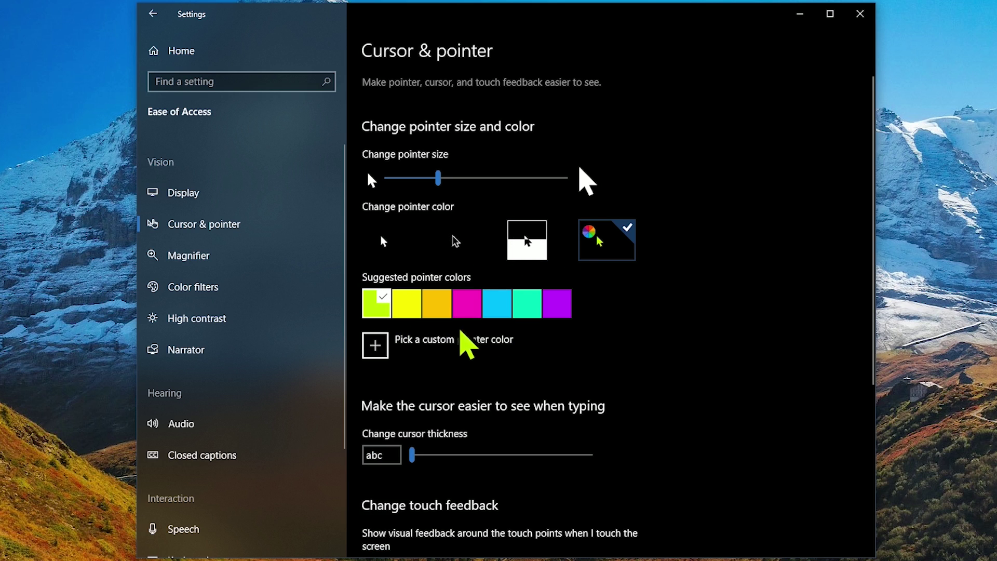
{"action": "left_click", "coordinate": [454, 344]}
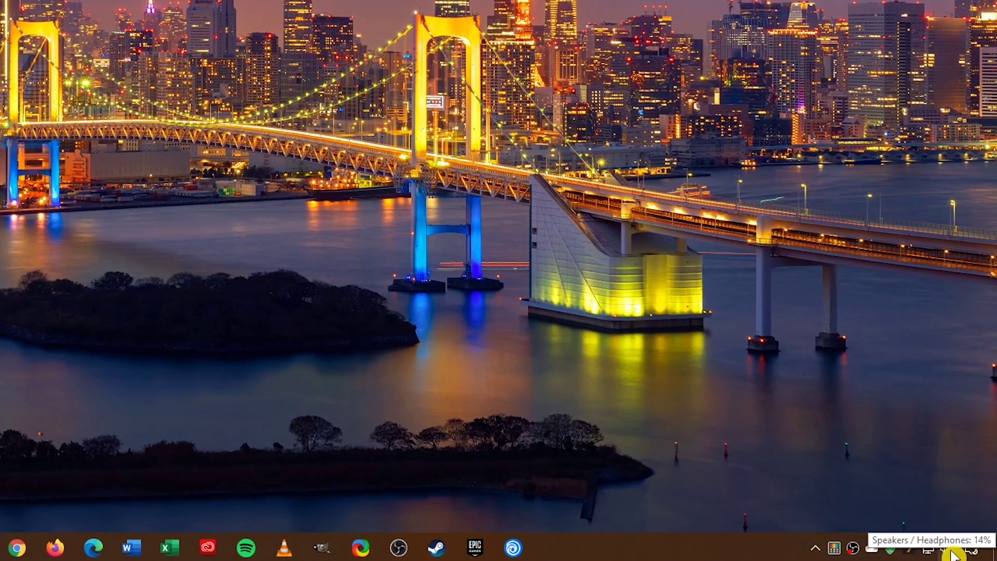
Step: Show the Select playback device list from the tray volume control and scroll through it
{"action": "left_click", "coordinate": [948, 549]}
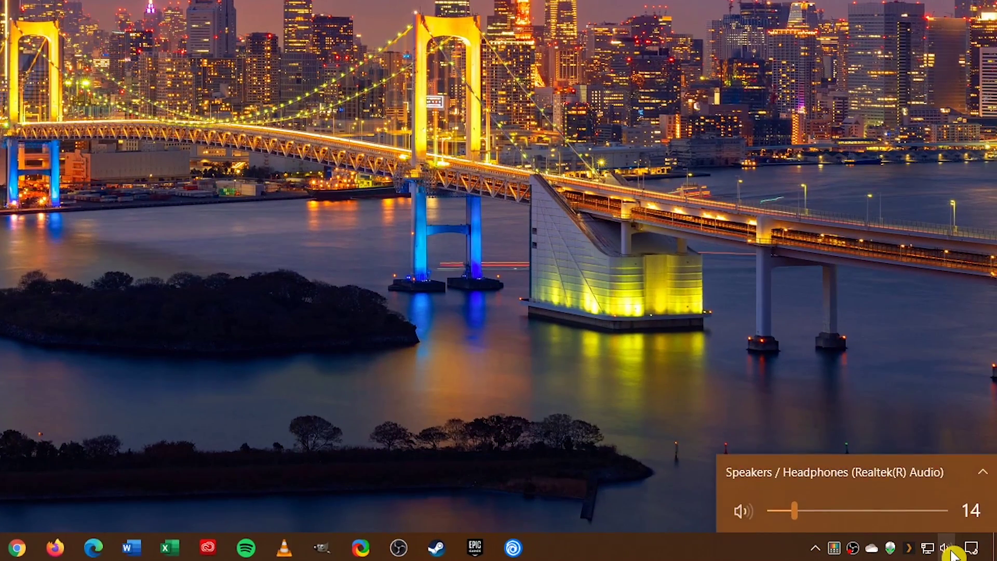
{"action": "left_click", "coordinate": [913, 480]}
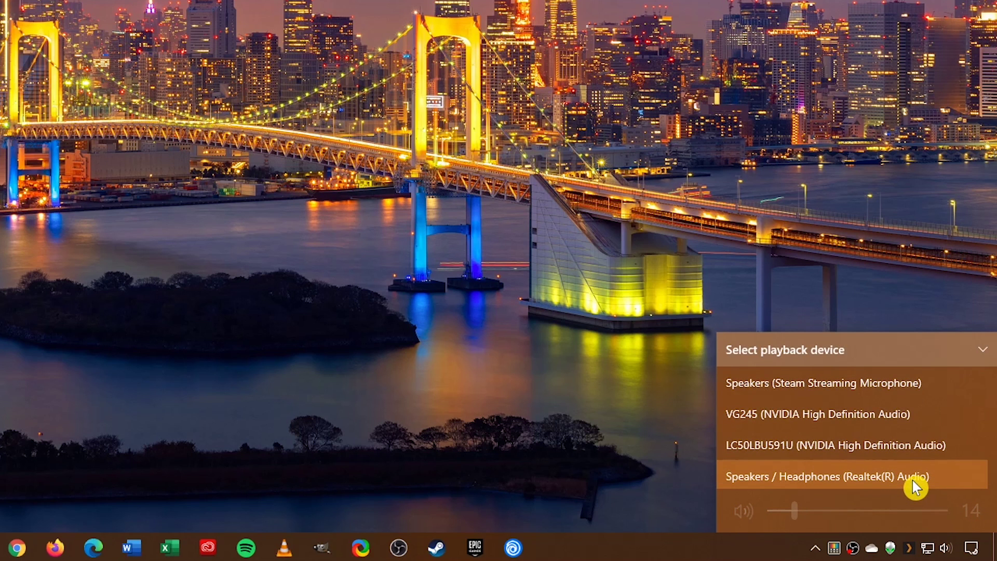
{"action": "scroll", "coordinate": [912, 482], "scroll_direction": "down", "scroll_amount": 3}
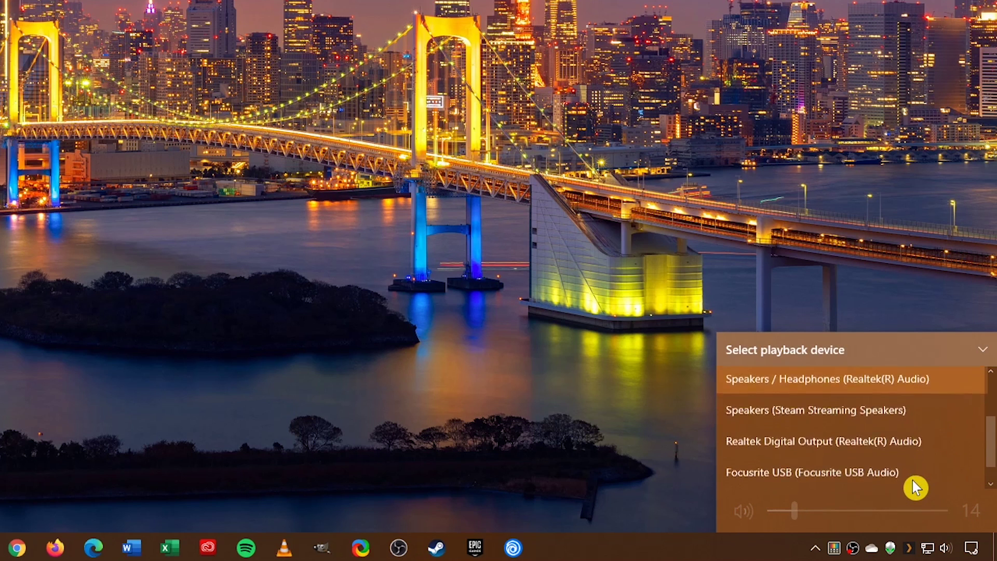
{"action": "scroll", "coordinate": [912, 480], "scroll_direction": "down", "scroll_amount": 1}
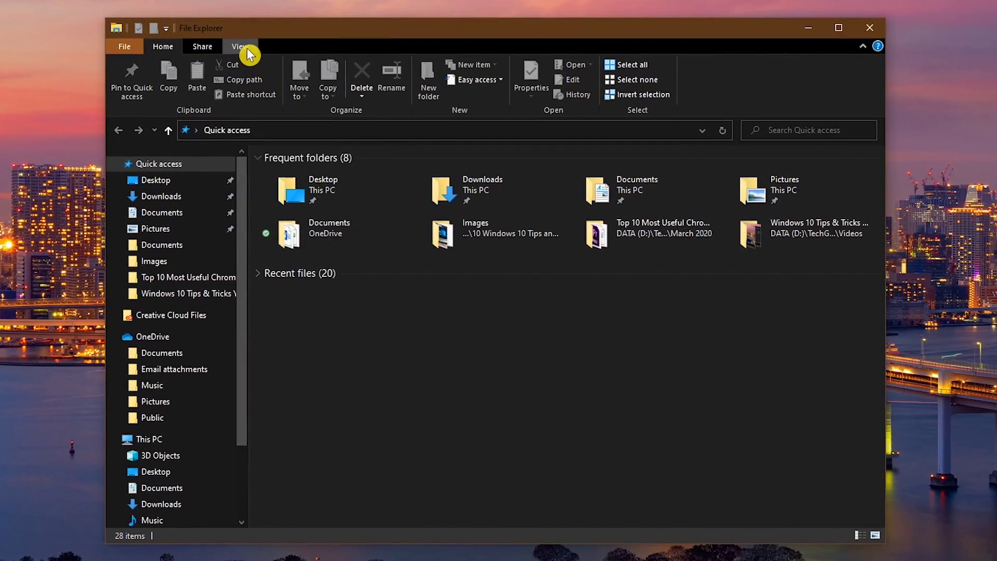
Step: Set 'Open File Explorer to' to This PC in Folder Options and confirm with OK
{"action": "left_click", "coordinate": [240, 47]}
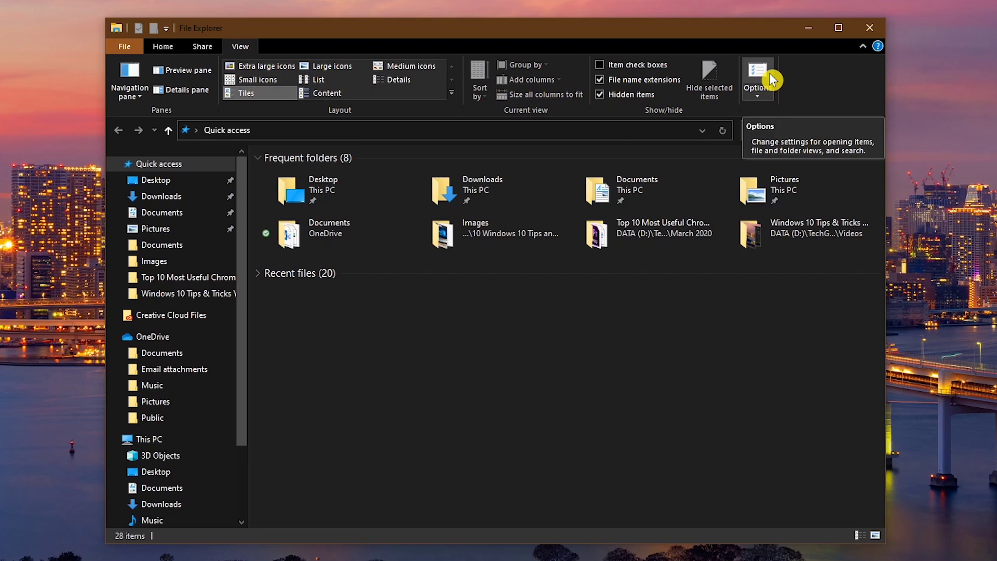
{"action": "left_click", "coordinate": [772, 79]}
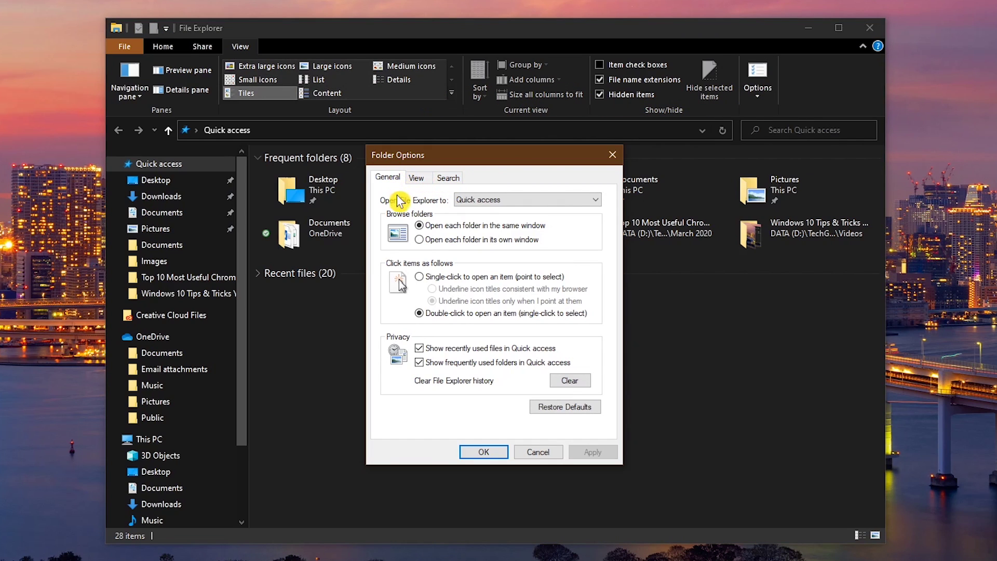
{"action": "left_click", "coordinate": [491, 201]}
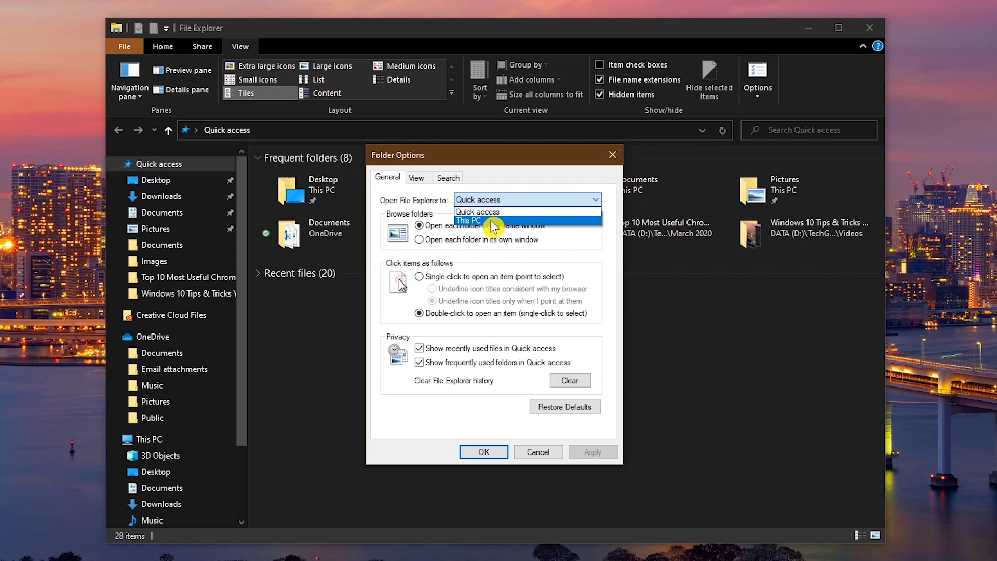
{"action": "left_click", "coordinate": [492, 221]}
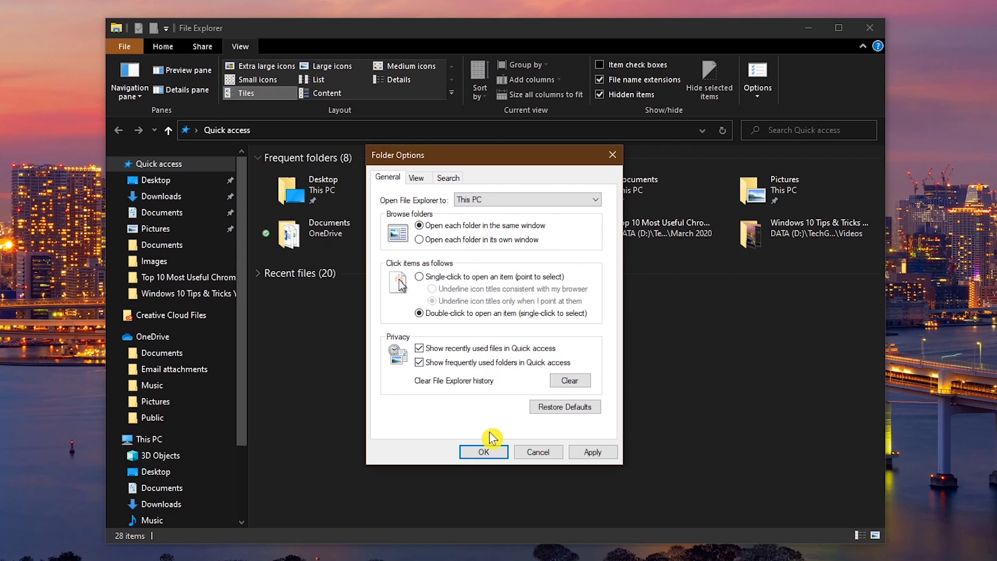
{"action": "left_click", "coordinate": [483, 451]}
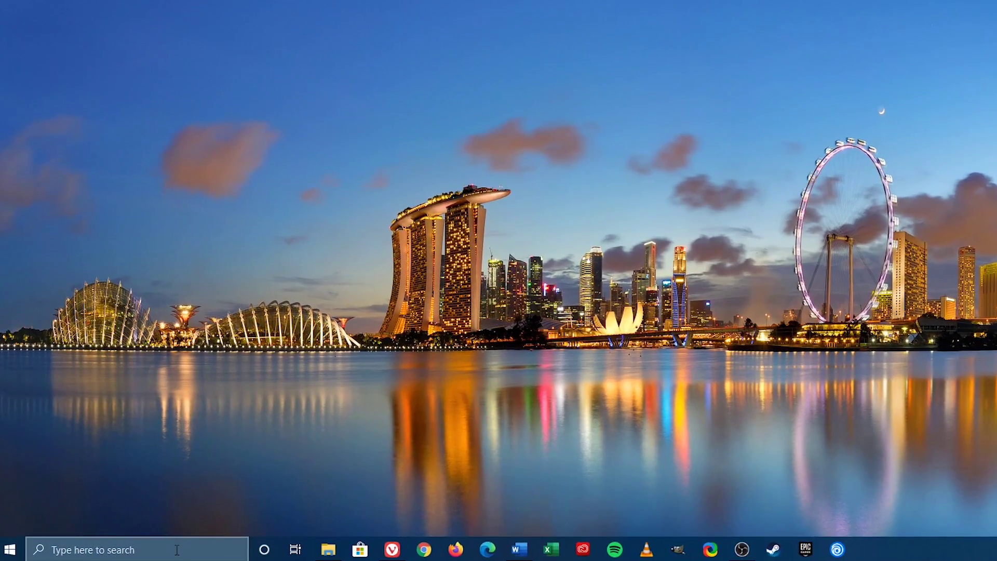
Step: Open Reliability Monitor and view technical details of the failed YourPhone update on 3/4/2020
{"action": "left_click", "coordinate": [151, 552]}
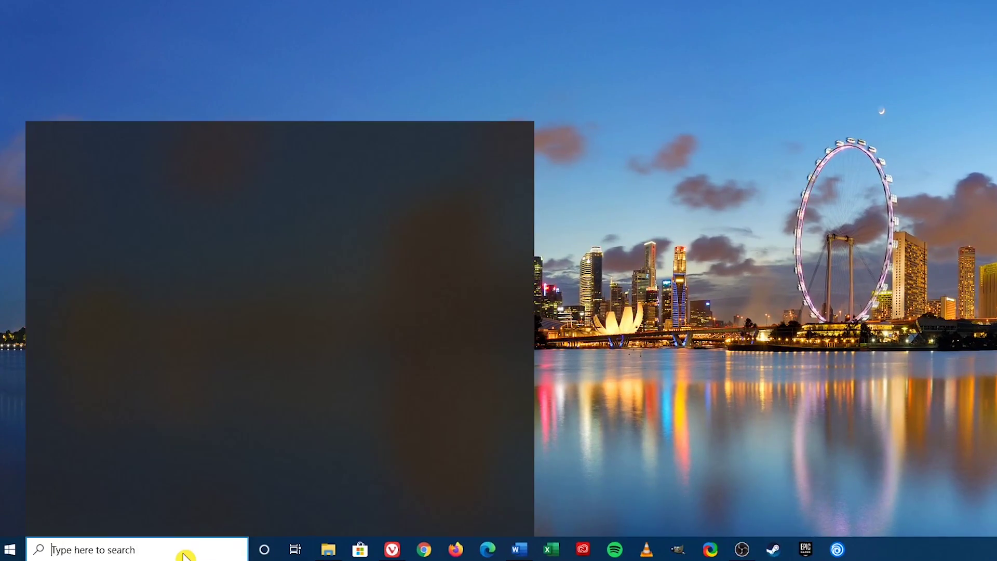
{"action": "type", "text": "reli"}
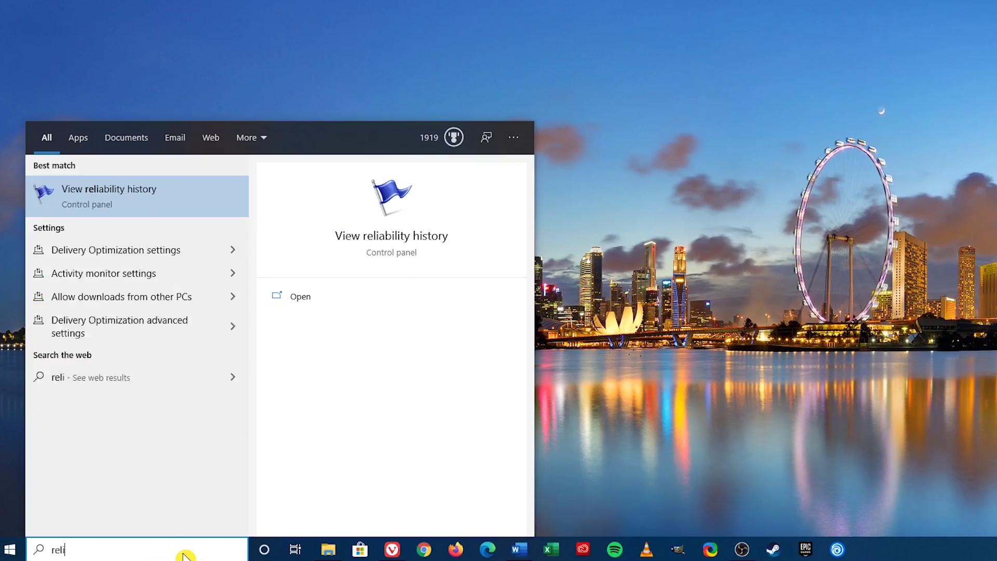
{"action": "type", "text": "ability"}
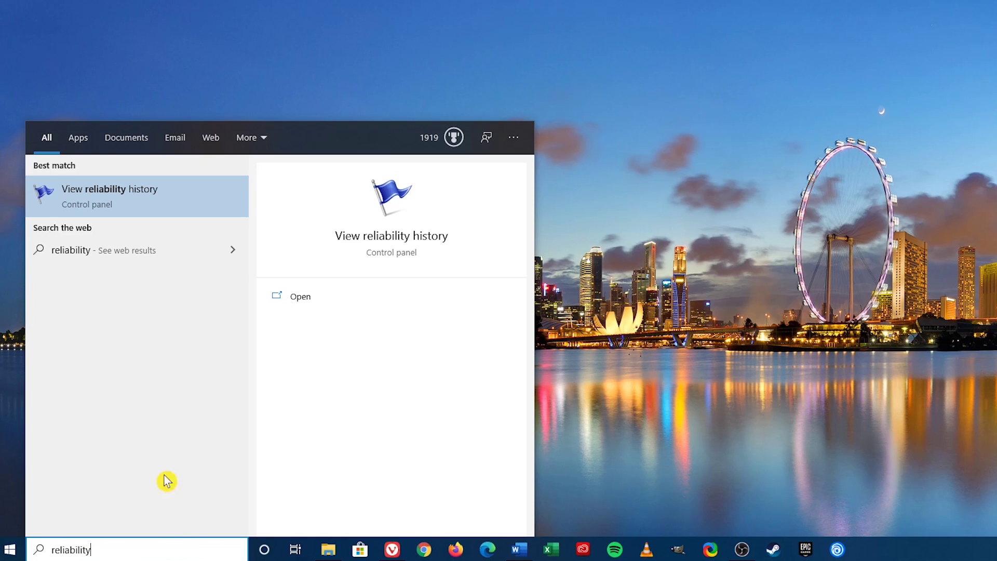
{"action": "left_click", "coordinate": [169, 211]}
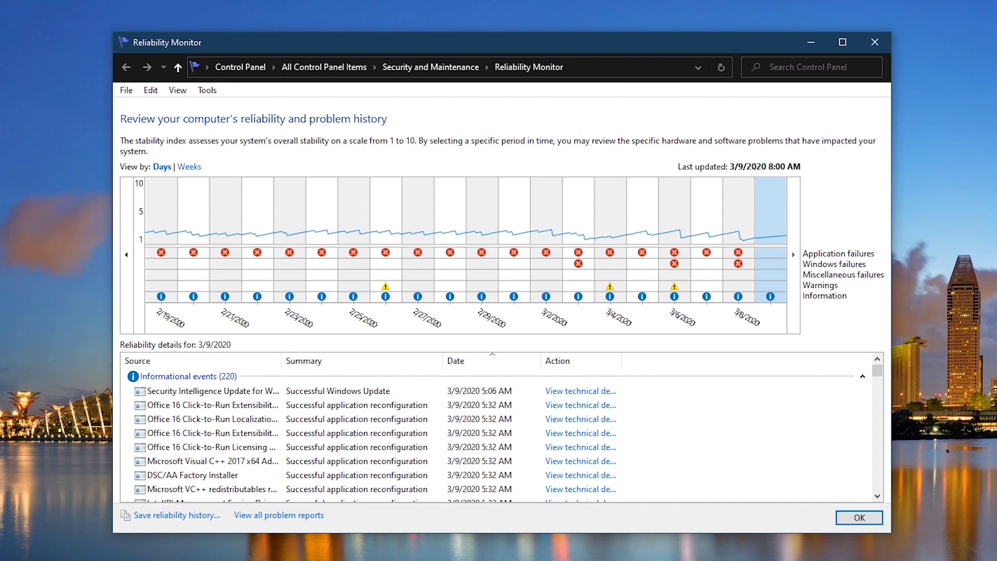
{"action": "left_click", "coordinate": [616, 280]}
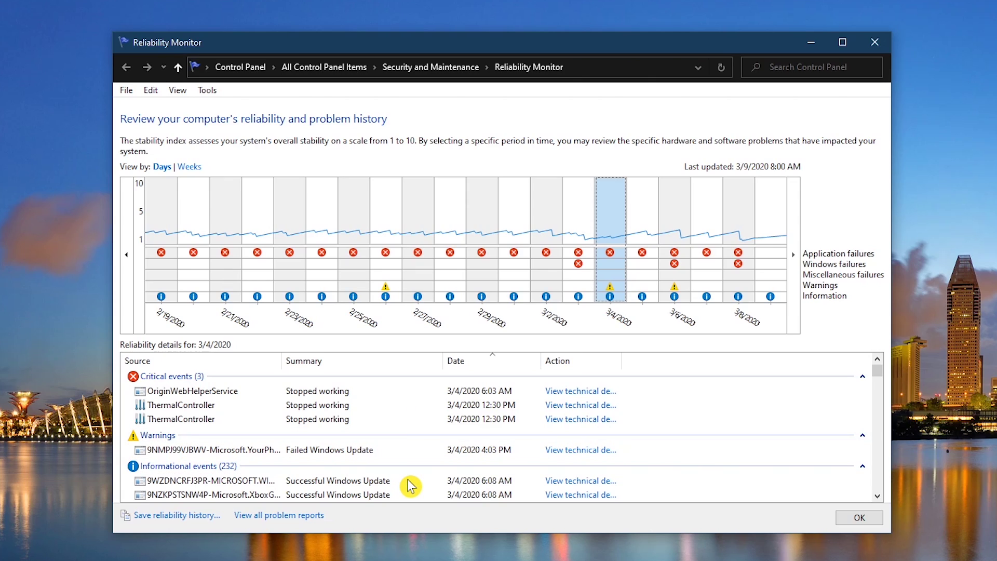
{"action": "left_click", "coordinate": [564, 450]}
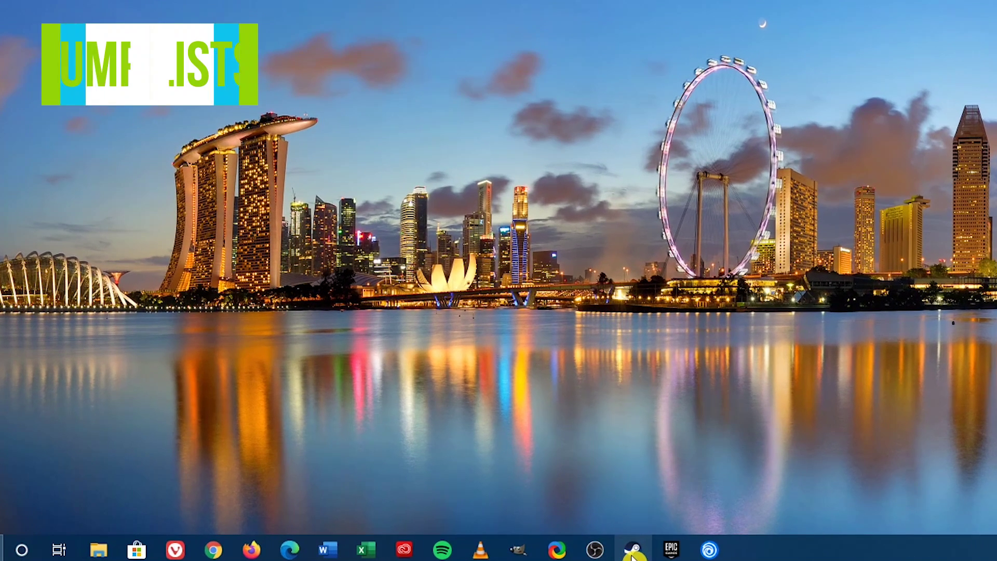
Step: Show Steam's taskbar jump list of recent games and tasks
{"action": "right_click", "coordinate": [623, 551]}
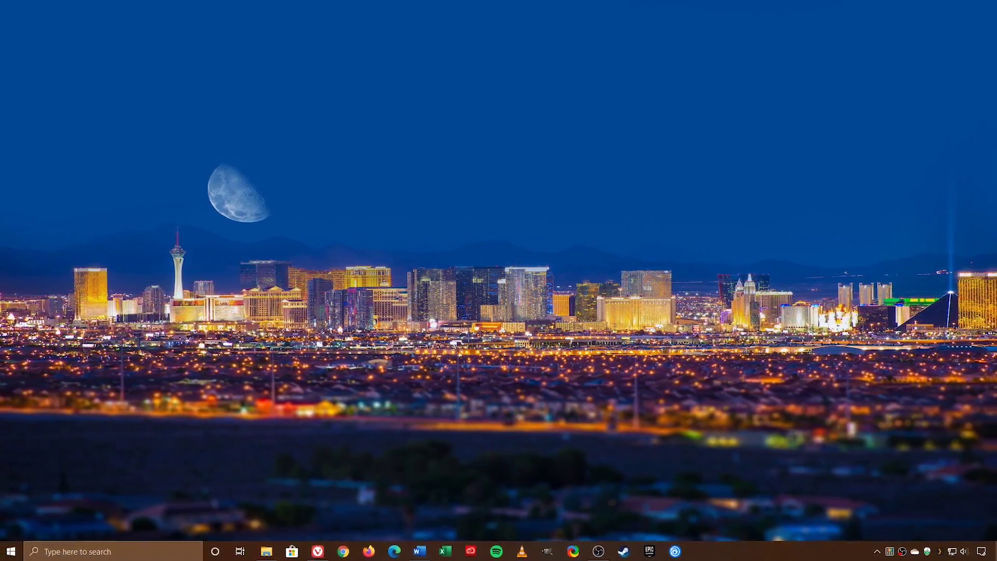
Step: Open Task Manager from the taskbar menu and show its Startup apps list
{"action": "right_click", "coordinate": [727, 552]}
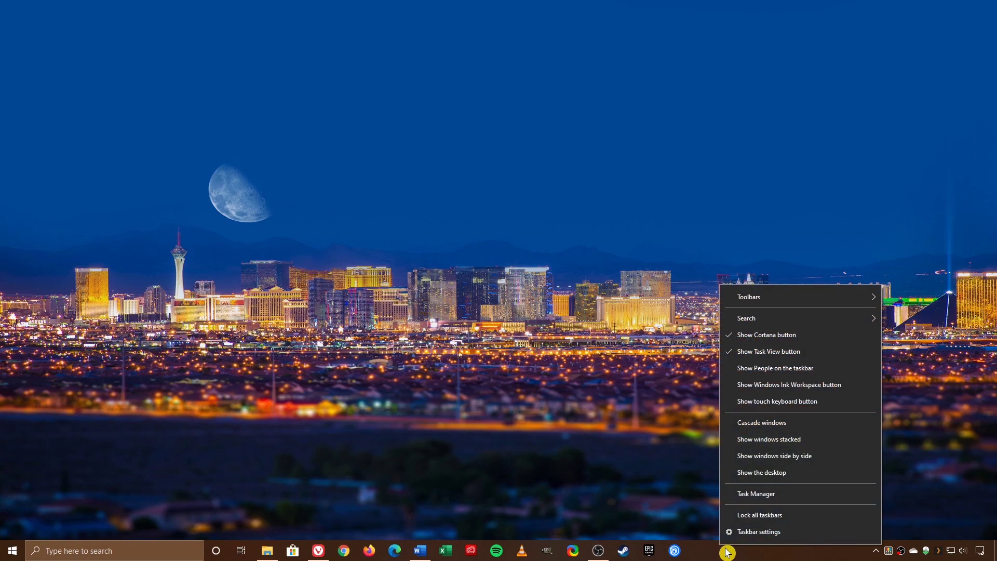
{"action": "left_click", "coordinate": [763, 503]}
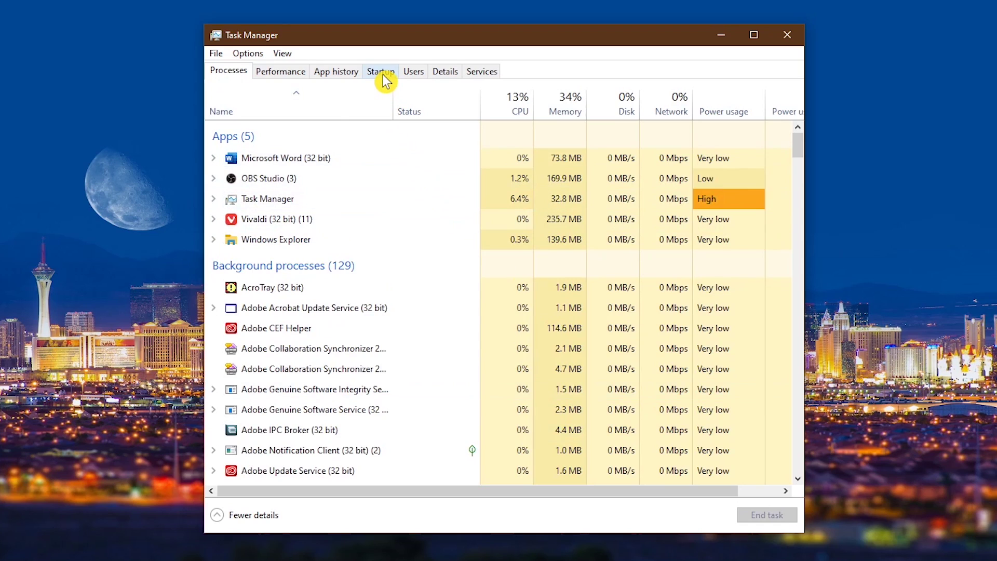
{"action": "left_click", "coordinate": [383, 74]}
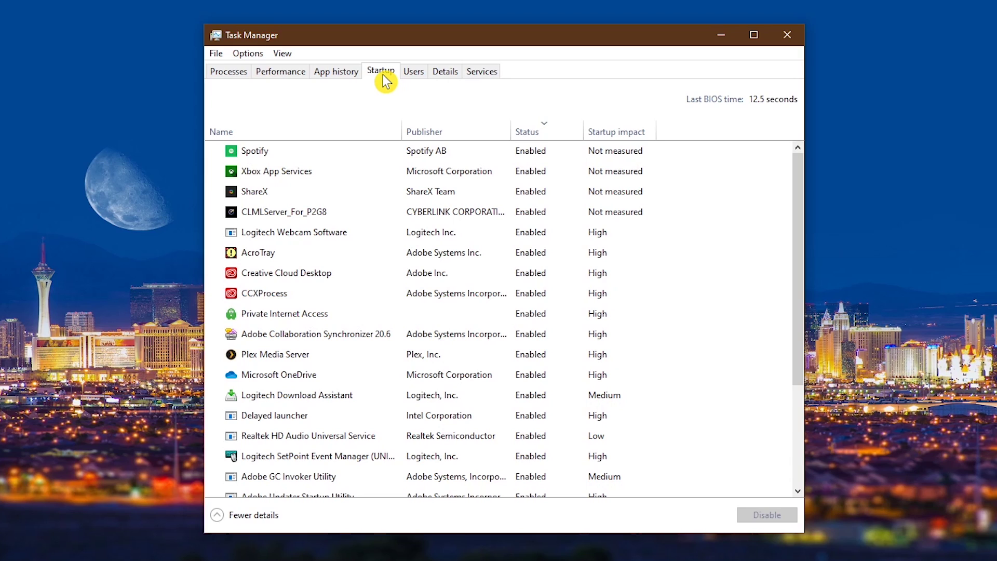
Step: Disable Xbox App Services, Spotify and ShareX from launching at startup
{"action": "right_click", "coordinate": [333, 172]}
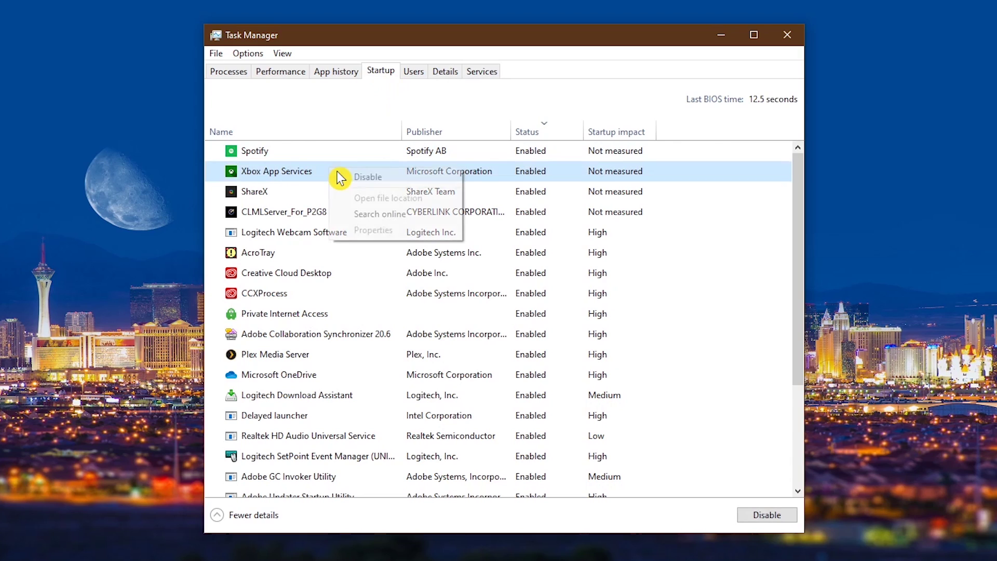
{"action": "left_click", "coordinate": [396, 179]}
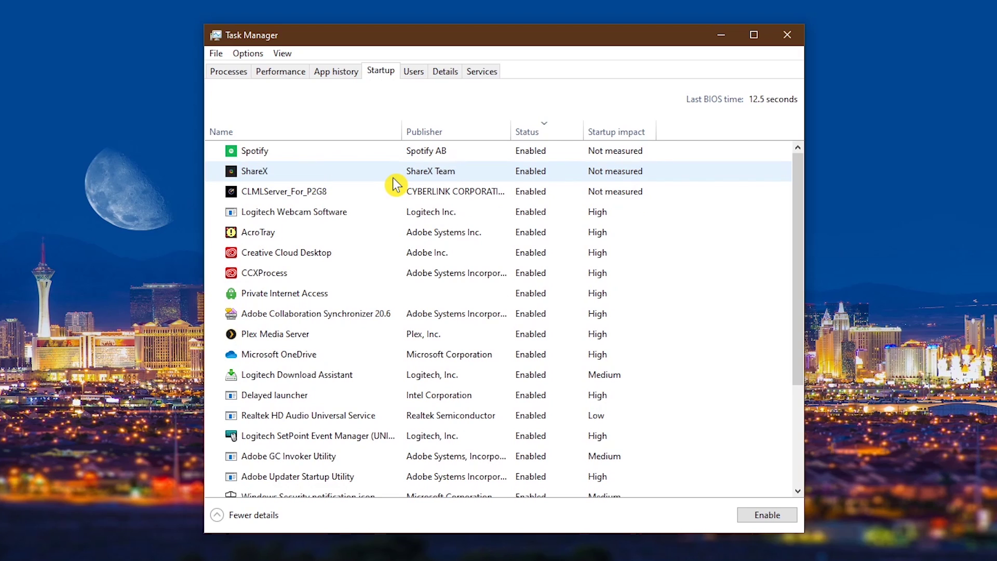
{"action": "right_click", "coordinate": [335, 158]}
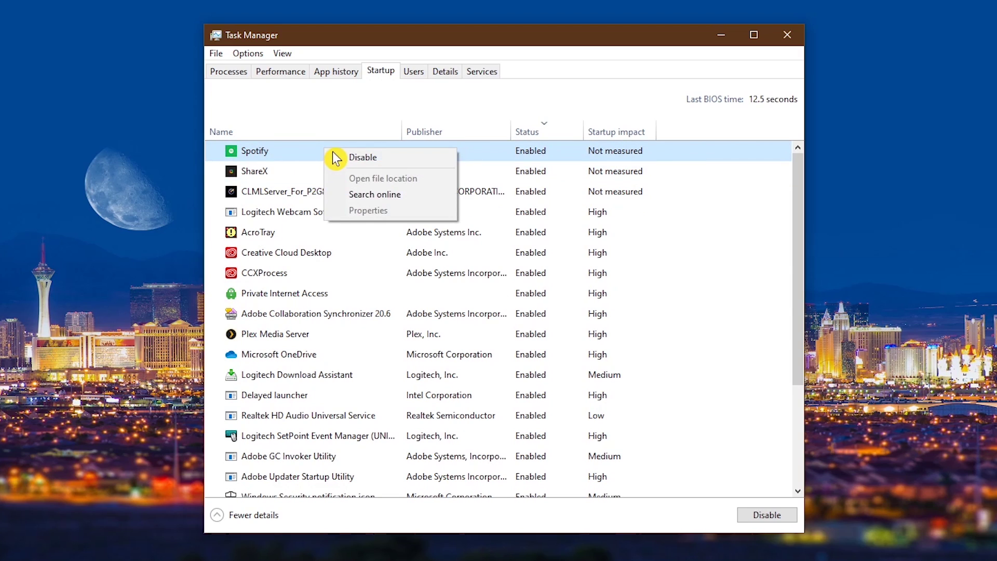
{"action": "left_click", "coordinate": [388, 159]}
{"action": "right_click", "coordinate": [353, 155]}
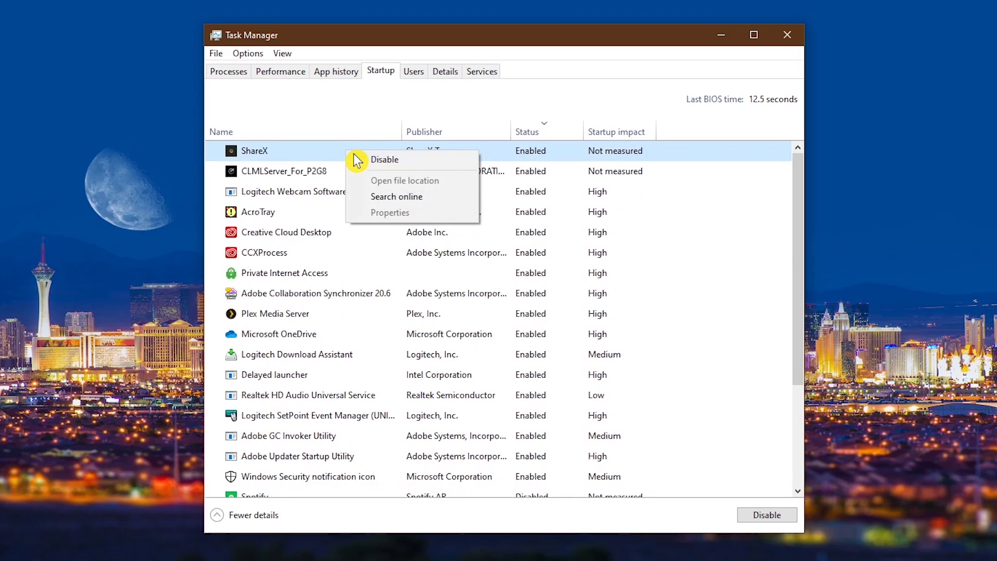
{"action": "left_click", "coordinate": [390, 161]}
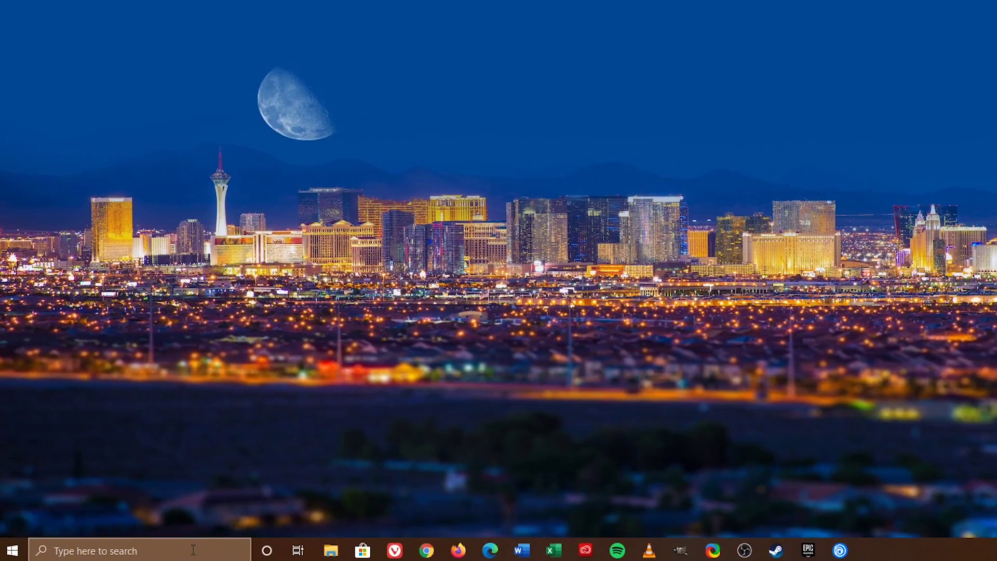
Step: Launch Command Prompt via a Windows search for 'cmd'
{"action": "left_click", "coordinate": [190, 550]}
{"action": "type", "text": "cmd"}
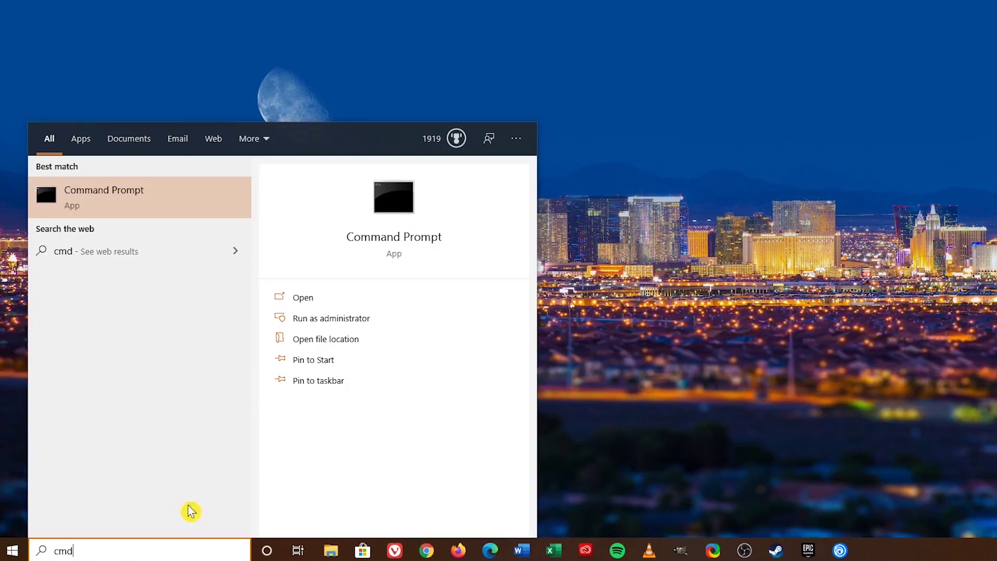
{"action": "left_click", "coordinate": [177, 198]}
Step: Enable Ctrl key shortcuts in the console Properties, then paste a sentence with Ctrl+V
{"action": "right_click", "coordinate": [478, 101]}
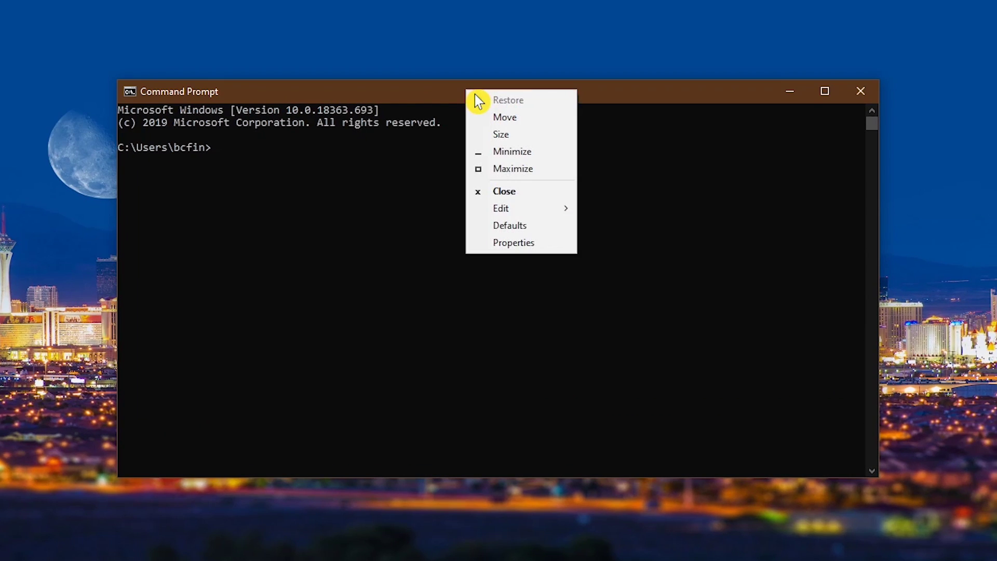
{"action": "left_click", "coordinate": [515, 247]}
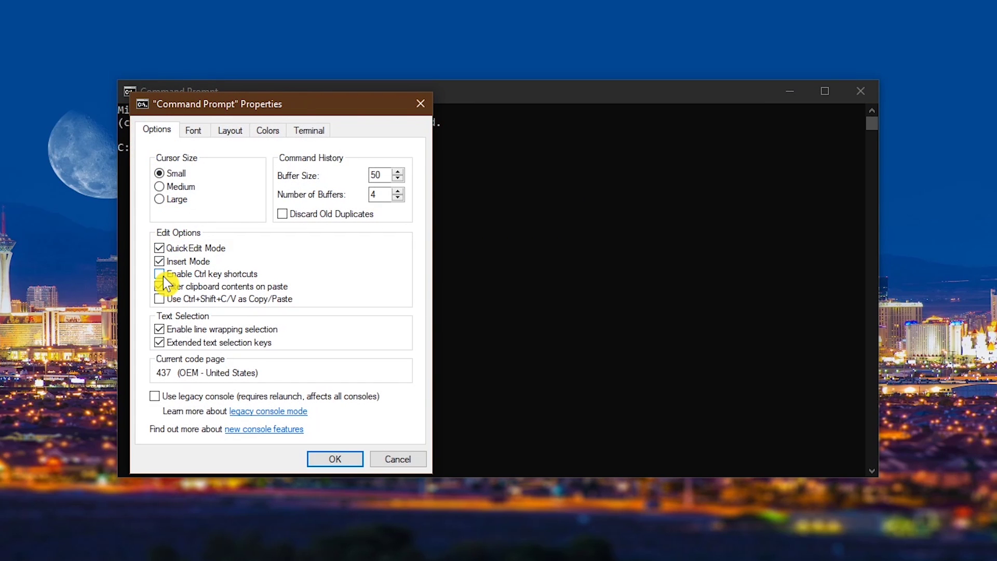
{"action": "left_click", "coordinate": [161, 275]}
{"action": "left_click", "coordinate": [343, 461]}
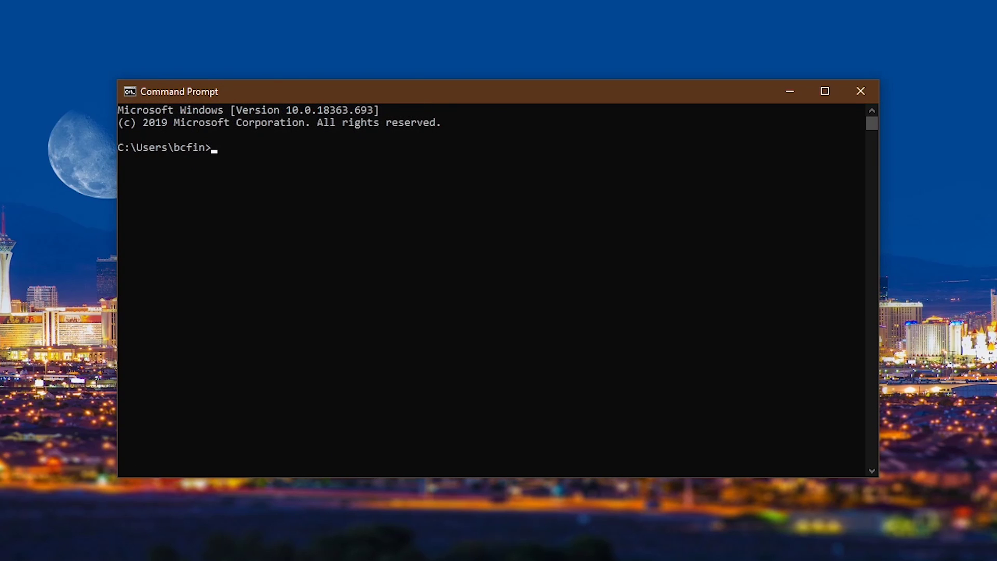
{"action": "type", "text": "It’s about freakin’ time Microsoft!!!!!"}
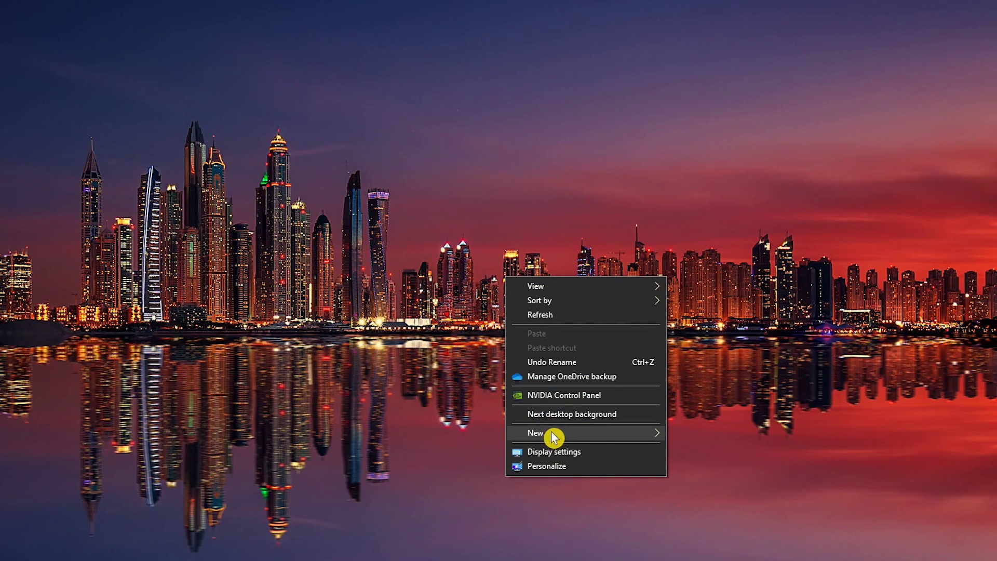
Step: Scroll through the GodMode folder's list of 202 categorized settings shortcuts
{"action": "mouse_move", "coordinate": [552, 437]}
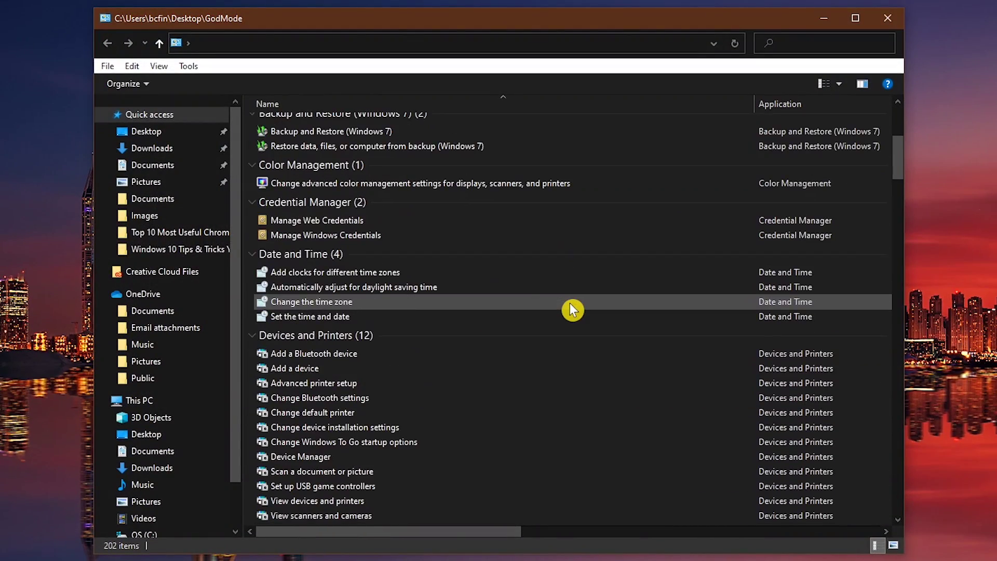
{"action": "scroll", "coordinate": [570, 304], "scroll_direction": "down", "scroll_amount": 7}
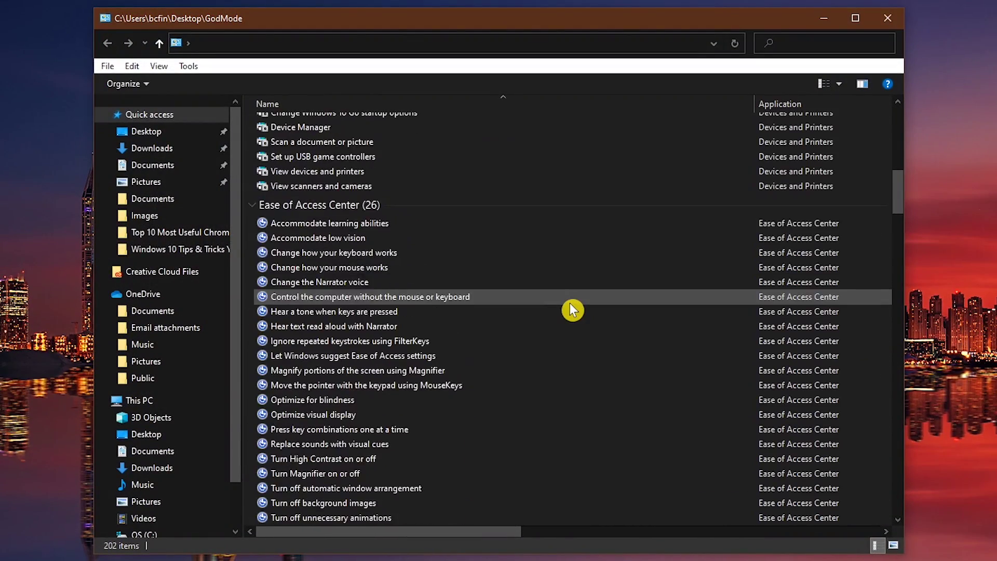
{"action": "scroll", "coordinate": [569, 303], "scroll_direction": "down", "scroll_amount": 3}
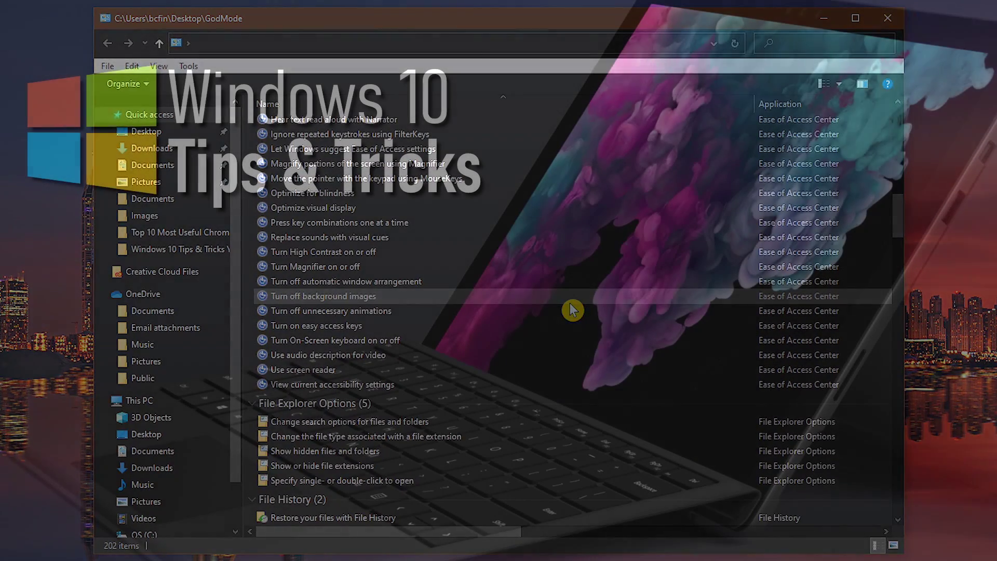